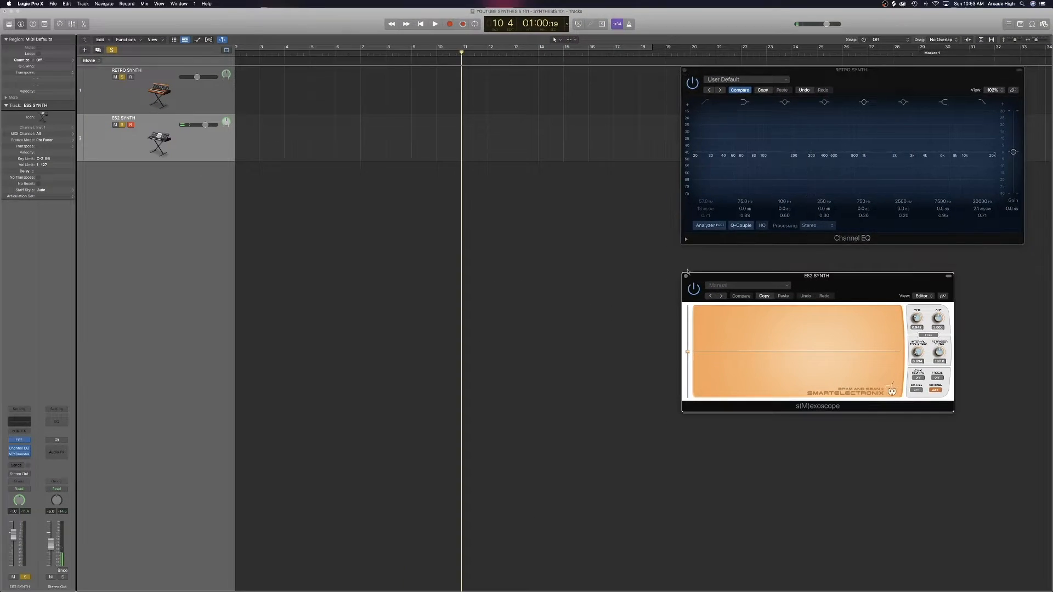
- Close the ES2 Synth track's oscilloscope, open the instrument on the Retro Synth track, and initialize its setting
{"action": "left_click", "coordinate": [685, 276]}
{"action": "left_click", "coordinate": [186, 96]}
{"action": "mouse_move", "coordinate": [21, 444]}
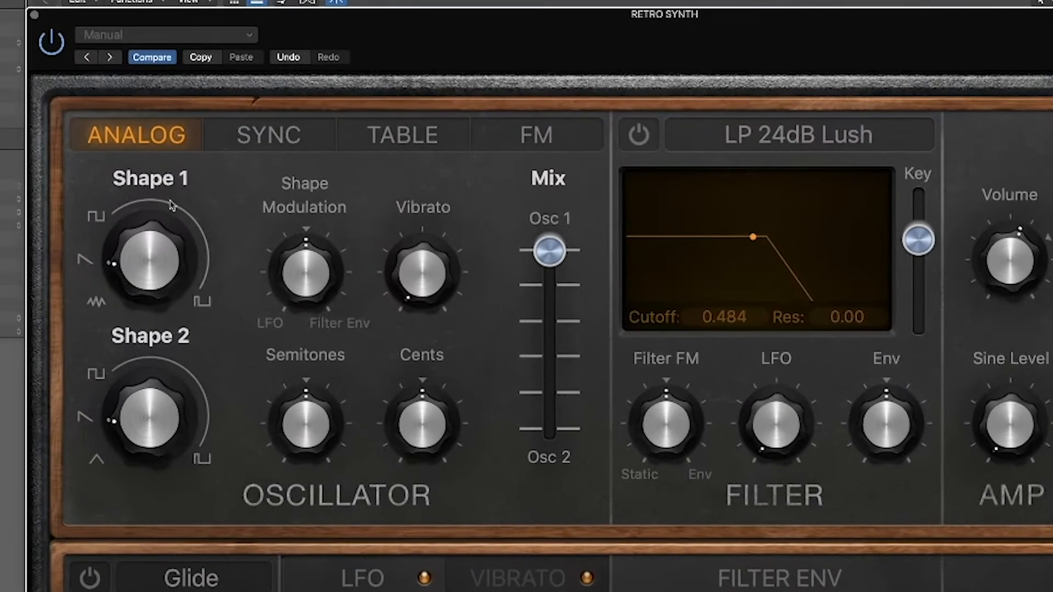
{"action": "left_click", "coordinate": [186, 39]}
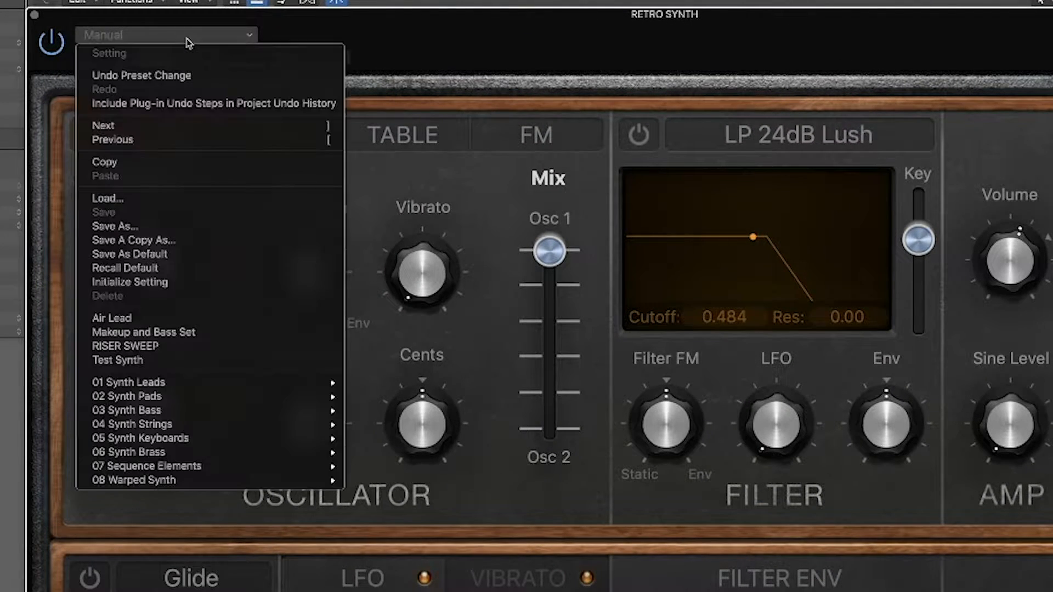
{"action": "left_click", "coordinate": [133, 283]}
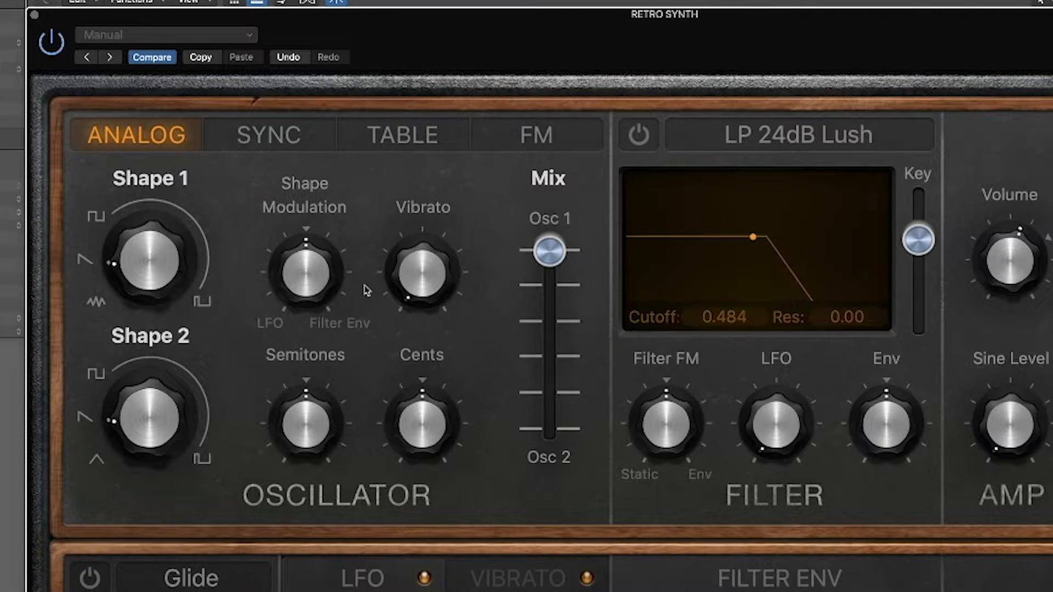
- Move the oscillator mix fully to Osc 2 and set Shape 2 to the triangle wave
{"action": "mouse_move", "coordinate": [547, 252]}
{"action": "left_click_drag", "start_coordinate": [555, 265], "coordinate": [550, 431]}
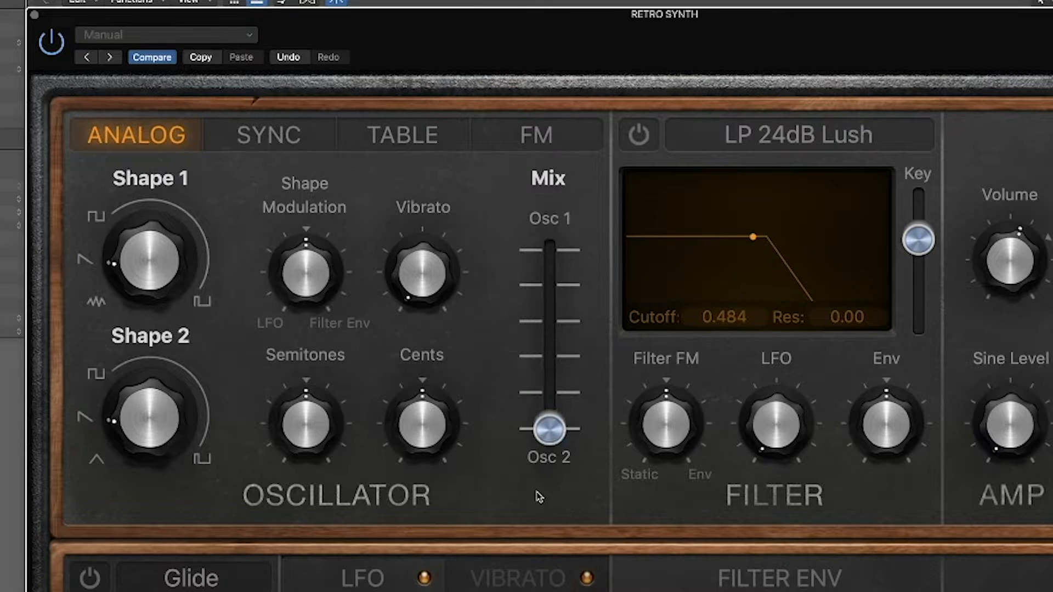
{"action": "mouse_move", "coordinate": [170, 454]}
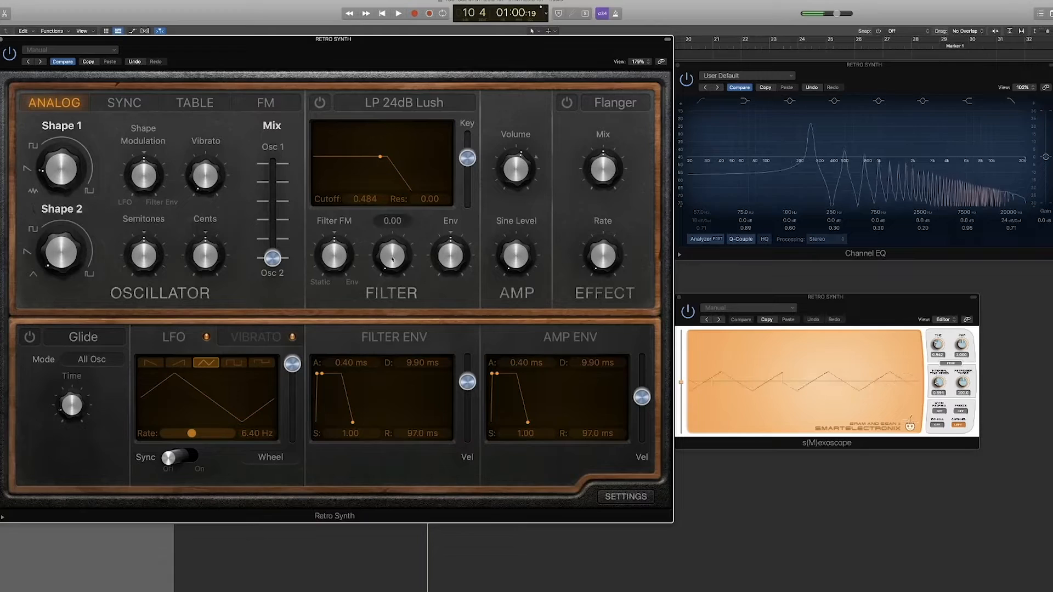
{"action": "mouse_move", "coordinate": [539, 322]}
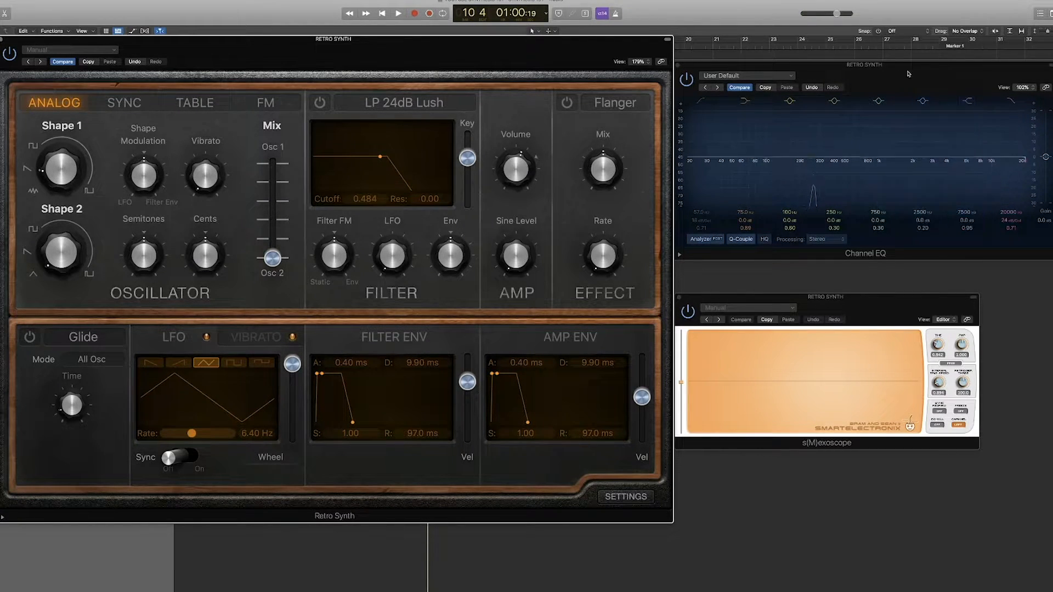
- Change Shape 2 to the square wave at 50.0 %
{"action": "left_click_drag", "start_coordinate": [61, 253], "coordinate": [56, 226]}
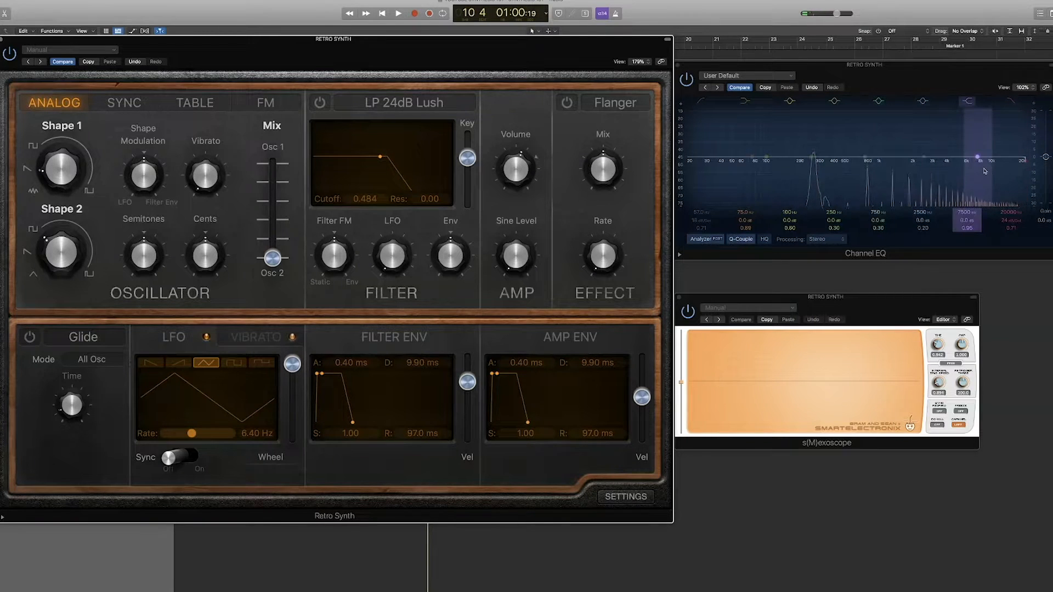
{"action": "mouse_move", "coordinate": [59, 259]}
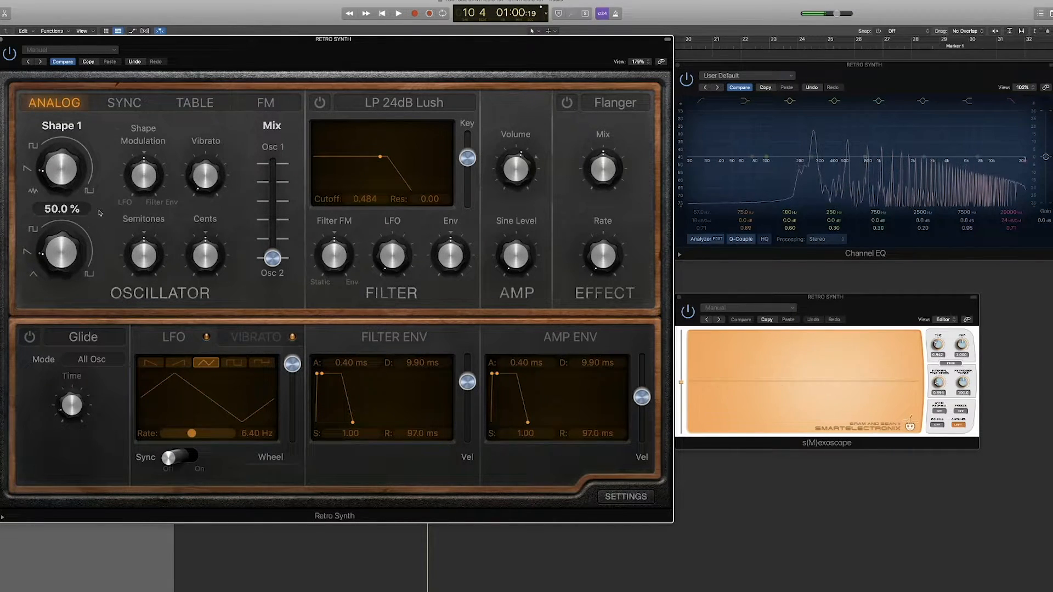
{"action": "left_click_drag", "start_coordinate": [67, 255], "coordinate": [61, 246]}
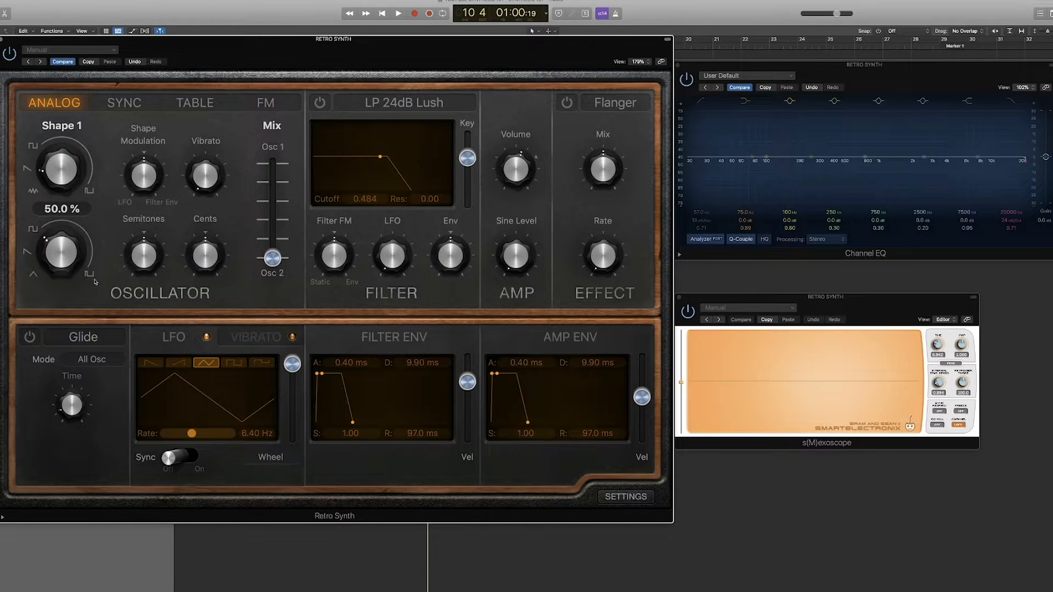
{"action": "mouse_move", "coordinate": [61, 256]}
{"action": "left_mouse_down"}
{"action": "mouse_move", "coordinate": [62, 228]}
{"action": "mouse_move", "coordinate": [62, 260]}
{"action": "left_mouse_up"}
- Sweep Shape 2 through the narrow pulse widths, down to 0.0 %, and return it to the square wave
{"action": "left_click", "coordinate": [863, 317]}
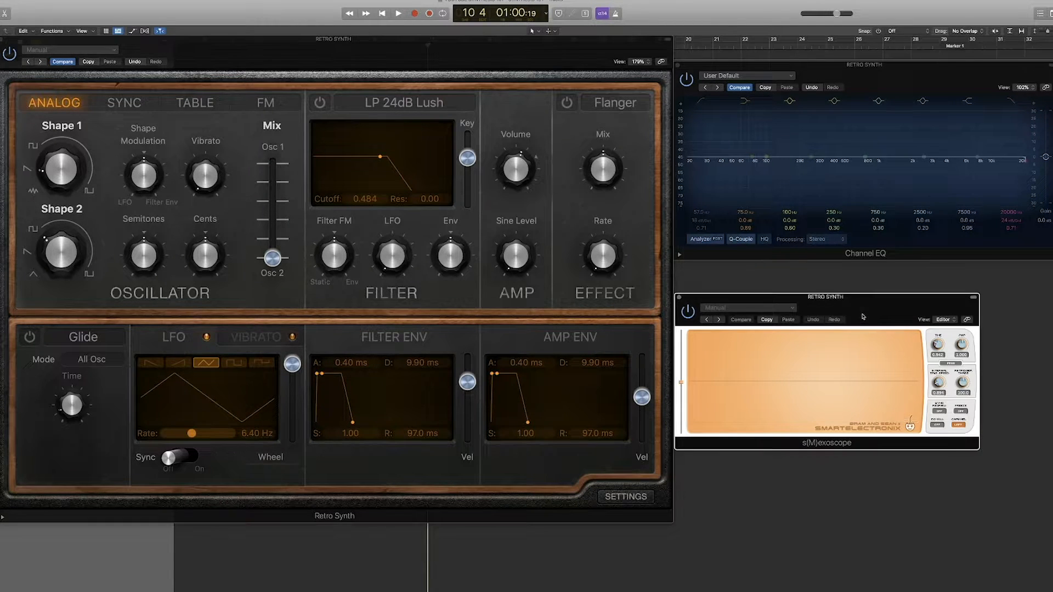
{"action": "left_click", "coordinate": [88, 293]}
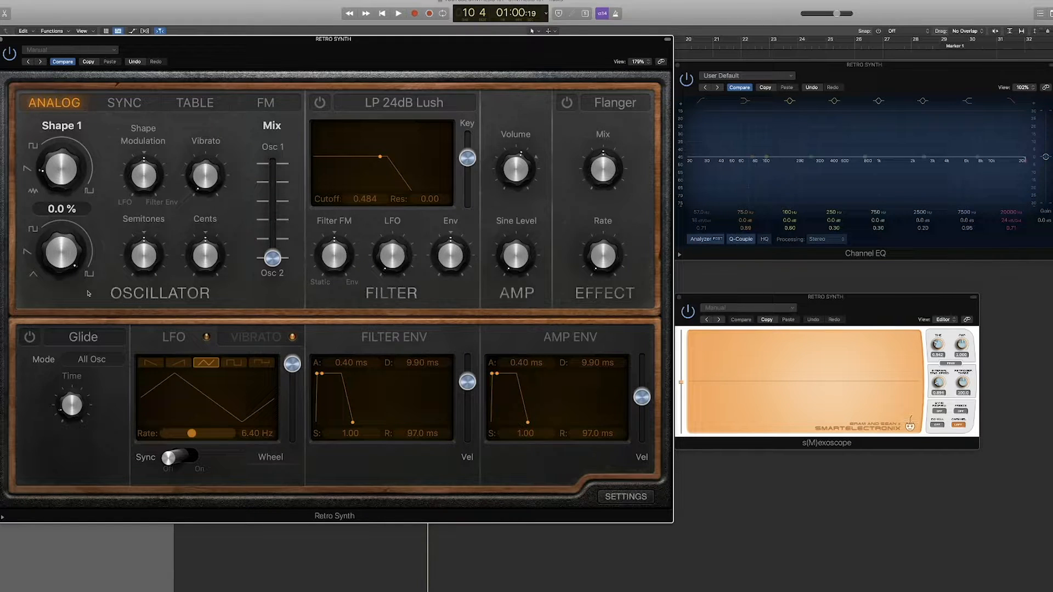
{"action": "left_click_drag", "start_coordinate": [51, 247], "coordinate": [71, 314]}
{"action": "left_click_drag", "start_coordinate": [70, 275], "coordinate": [55, 206]}
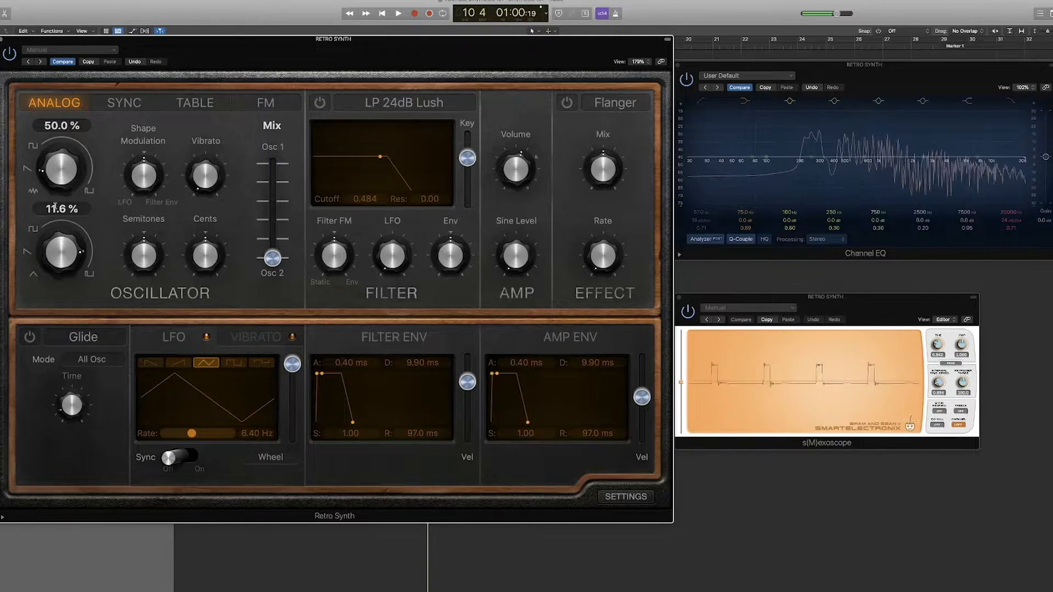
{"action": "left_click_drag", "start_coordinate": [55, 207], "coordinate": [87, 315]}
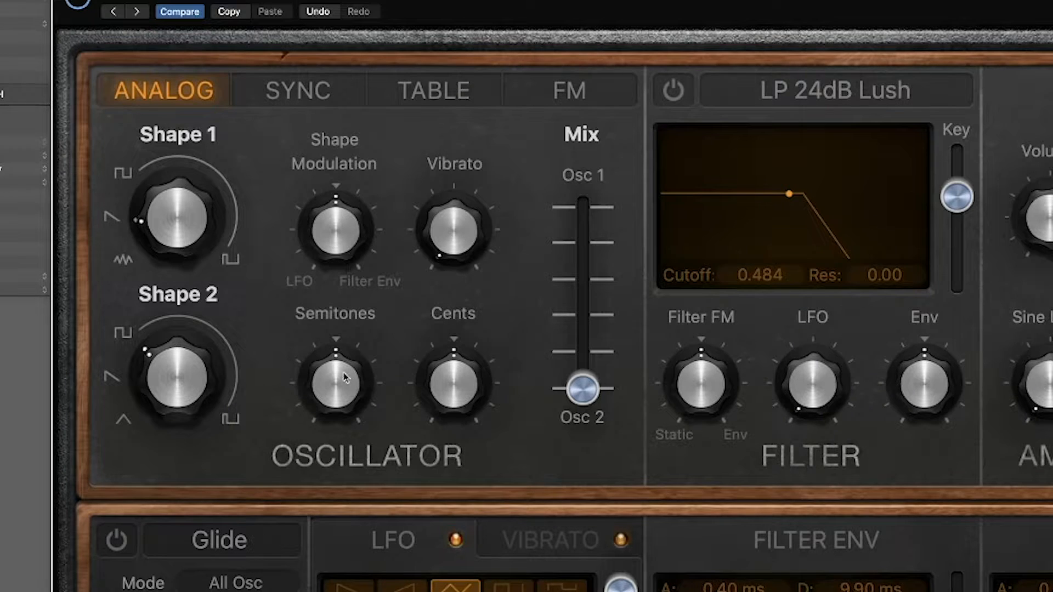
- Try oscillator 2's semitones at 12, at 0 and at a lowered pitch, leaving cents at 0
{"action": "mouse_move", "coordinate": [338, 385]}
{"action": "left_click_drag", "start_coordinate": [338, 387], "coordinate": [340, 337]}
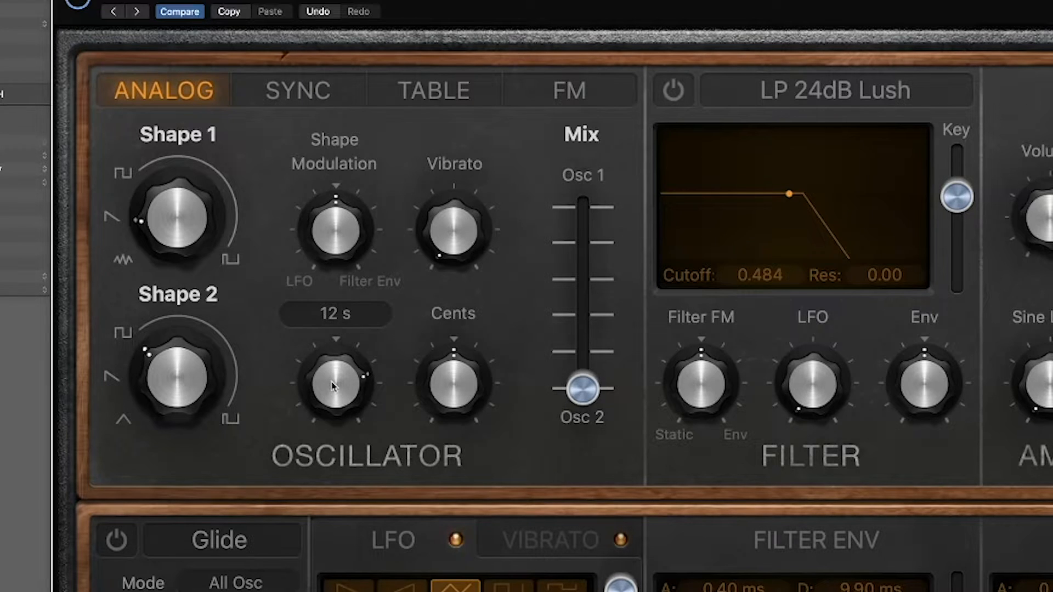
{"action": "left_click_drag", "start_coordinate": [332, 387], "coordinate": [342, 438]}
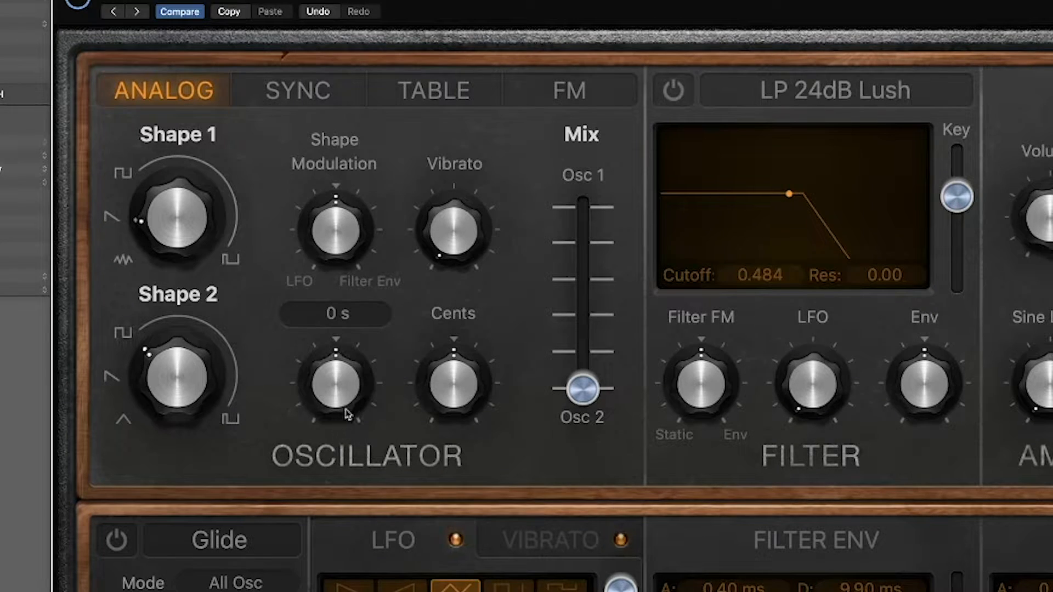
{"action": "mouse_move", "coordinate": [451, 411]}
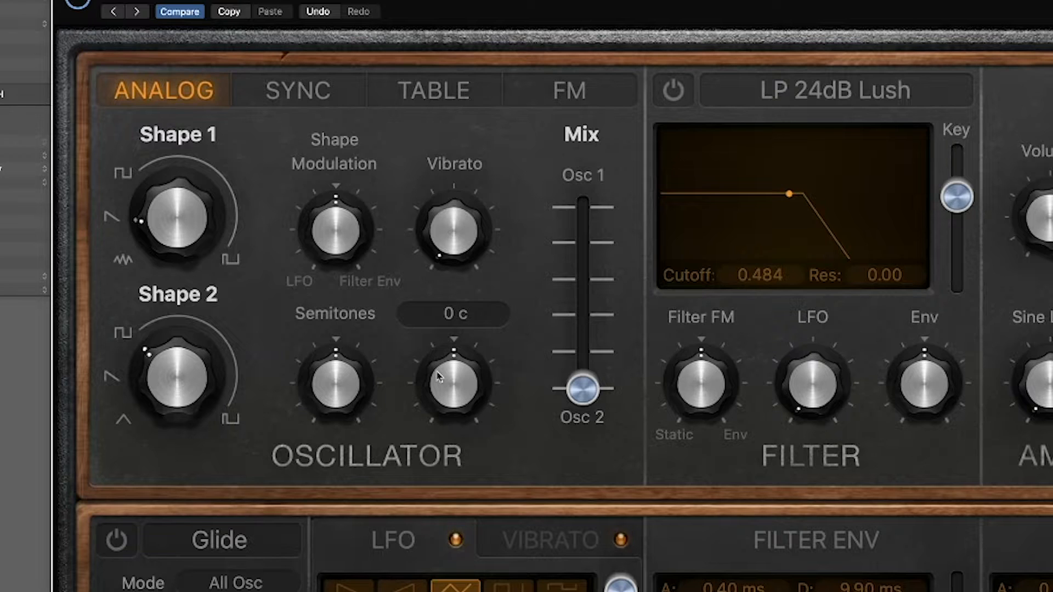
{"action": "mouse_move", "coordinate": [446, 373]}
{"action": "left_mouse_down"}
{"action": "mouse_move", "coordinate": [447, 329]}
{"action": "mouse_move", "coordinate": [449, 401]}
{"action": "mouse_move", "coordinate": [477, 495]}
{"action": "mouse_move", "coordinate": [460, 307]}
{"action": "mouse_move", "coordinate": [456, 372]}
{"action": "left_mouse_up"}
{"action": "left_click_drag", "start_coordinate": [340, 378], "coordinate": [335, 439]}
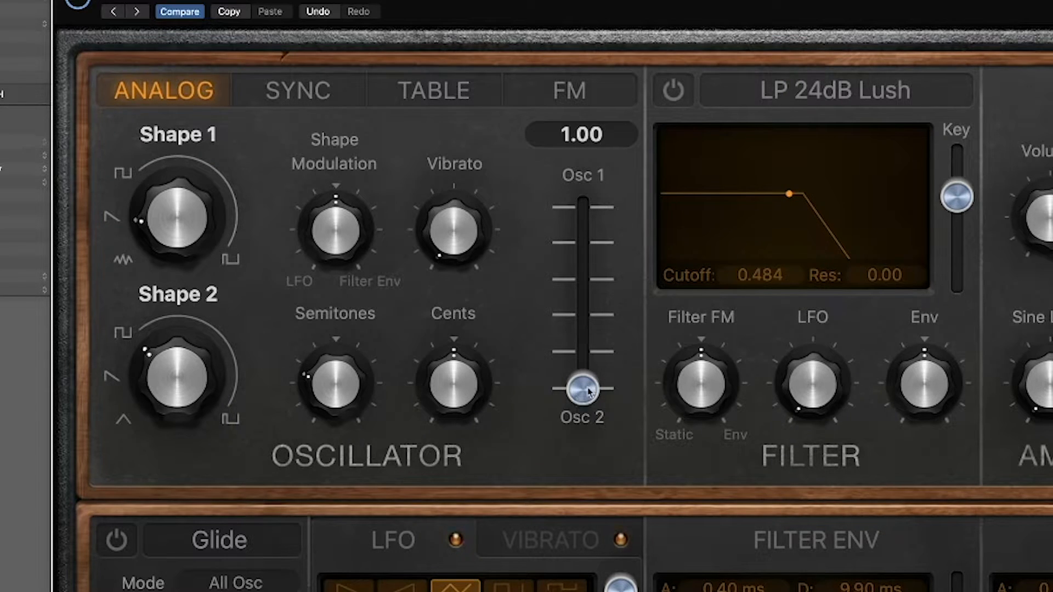
- Blend the two oscillators to slightly past the middle of the mix and reset oscillator 2's semitones to 0
{"action": "left_click_drag", "start_coordinate": [590, 395], "coordinate": [586, 314]}
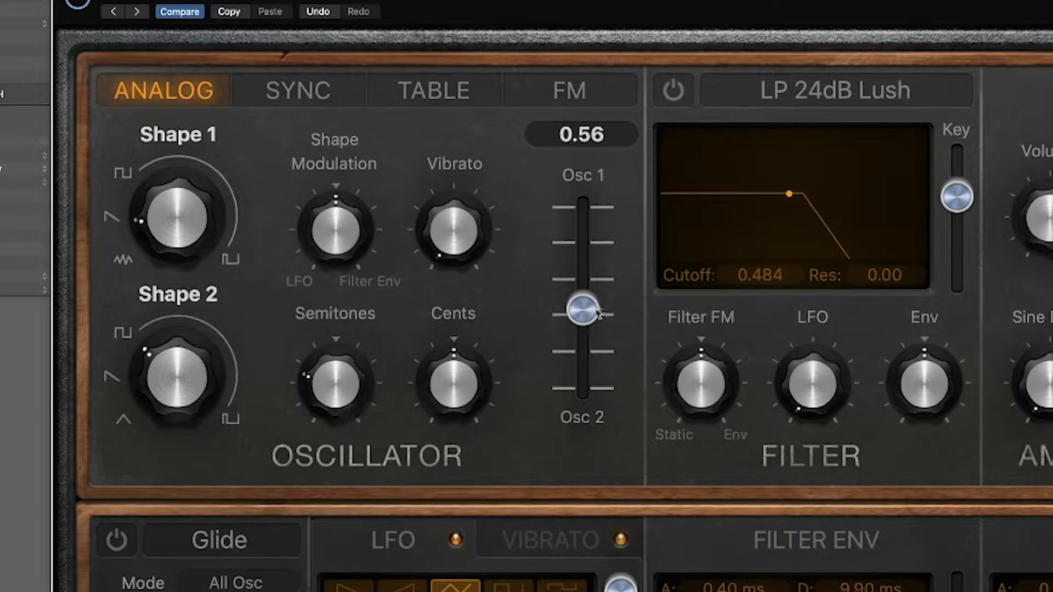
{"action": "left_click_drag", "start_coordinate": [585, 315], "coordinate": [584, 303]}
{"action": "left_click_drag", "start_coordinate": [335, 362], "coordinate": [337, 332]}
- Shift the mix slightly toward Osc 1 and try detuning oscillator 2 by 6 cents
{"action": "mouse_move", "coordinate": [444, 349]}
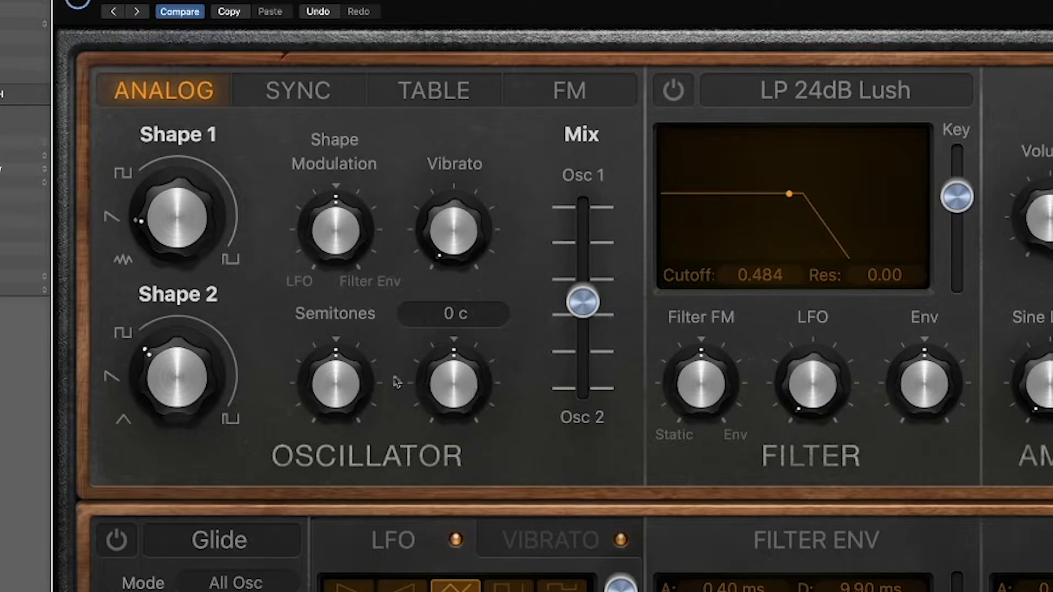
{"action": "left_click_drag", "start_coordinate": [583, 302], "coordinate": [584, 289]}
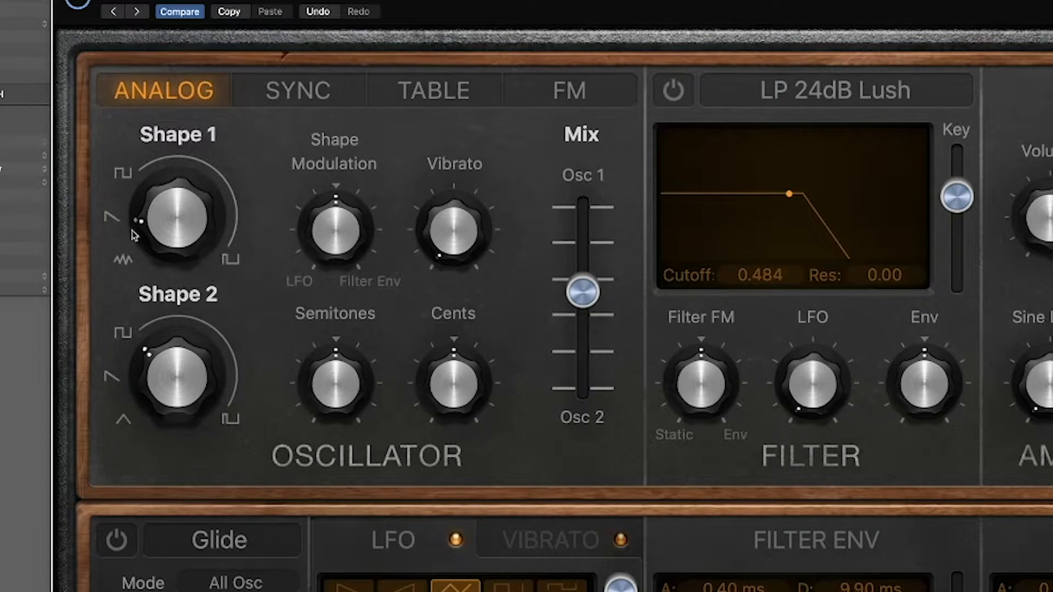
{"action": "left_click_drag", "start_coordinate": [457, 403], "coordinate": [460, 383]}
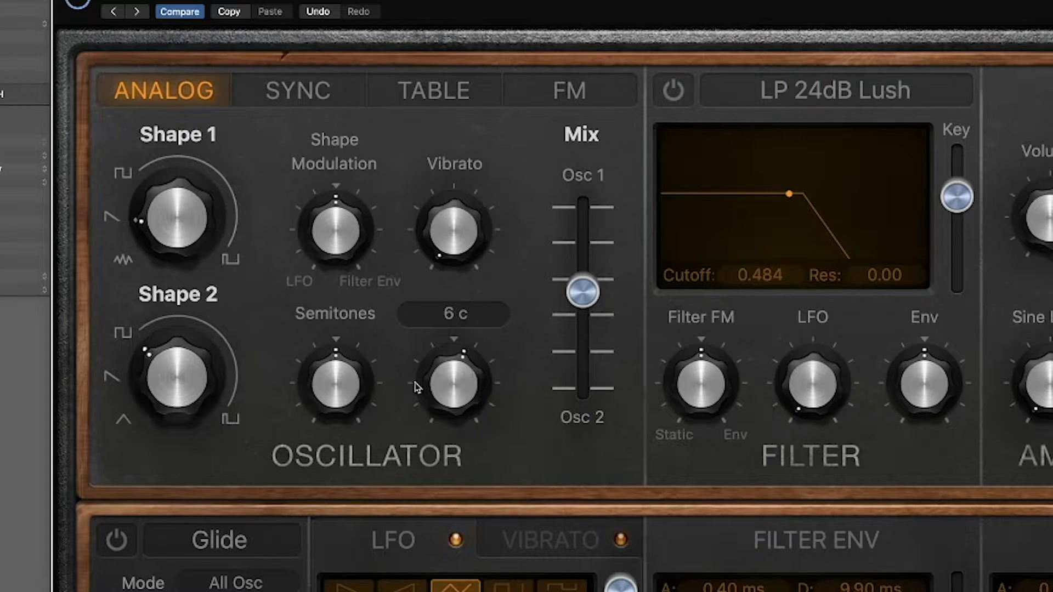
{"action": "left_click_drag", "start_coordinate": [461, 387], "coordinate": [461, 402]}
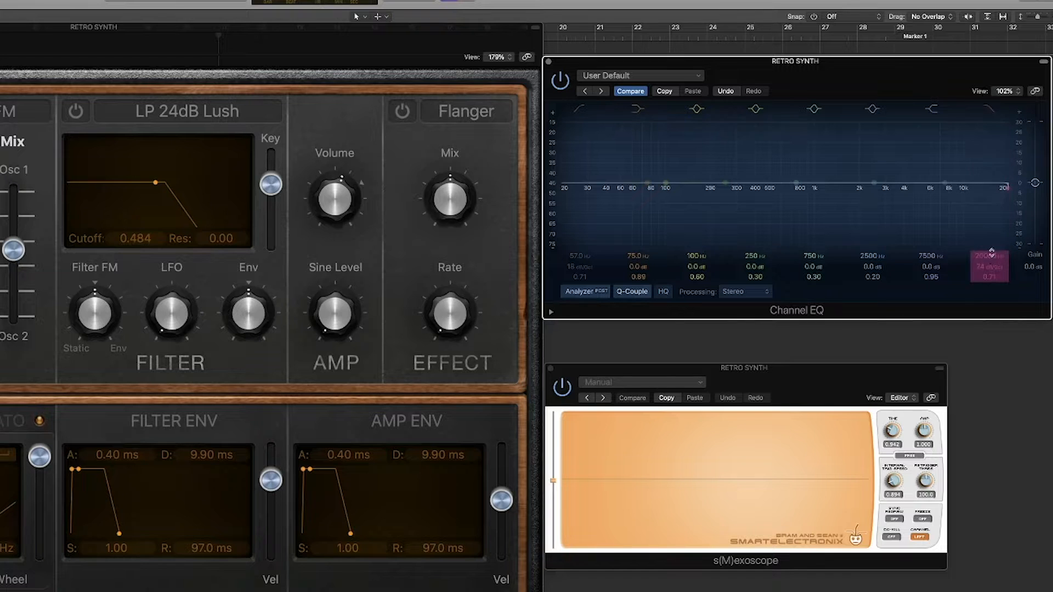
- Lower the Channel EQ's high-cut frequency to 815 Hz and raise it to 1600 Hz to demonstrate low-pass filtering
{"action": "left_click_drag", "start_coordinate": [986, 255], "coordinate": [985, 307]}
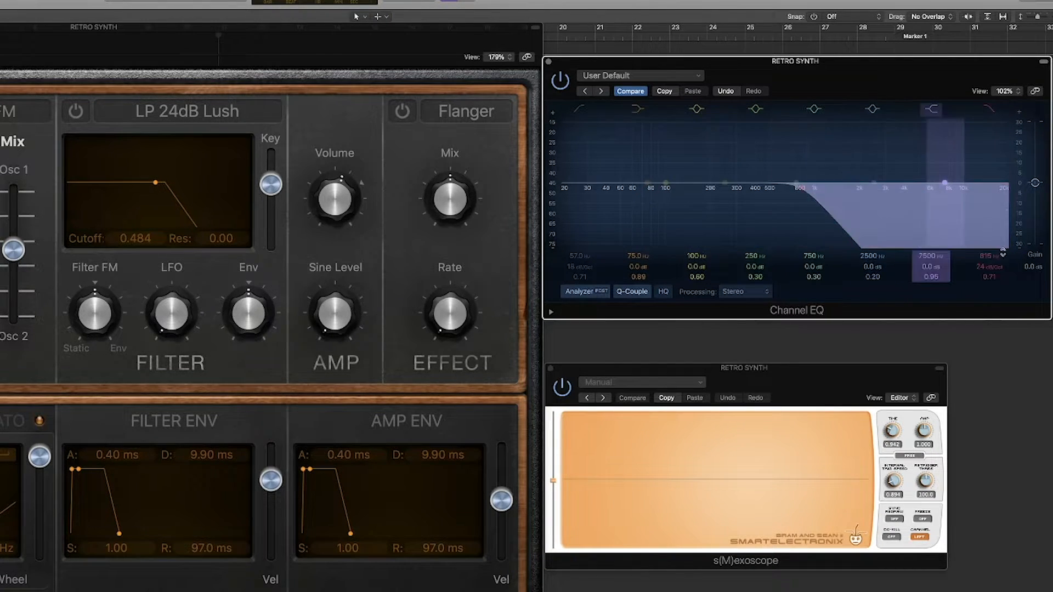
{"action": "left_click_drag", "start_coordinate": [989, 260], "coordinate": [989, 247]}
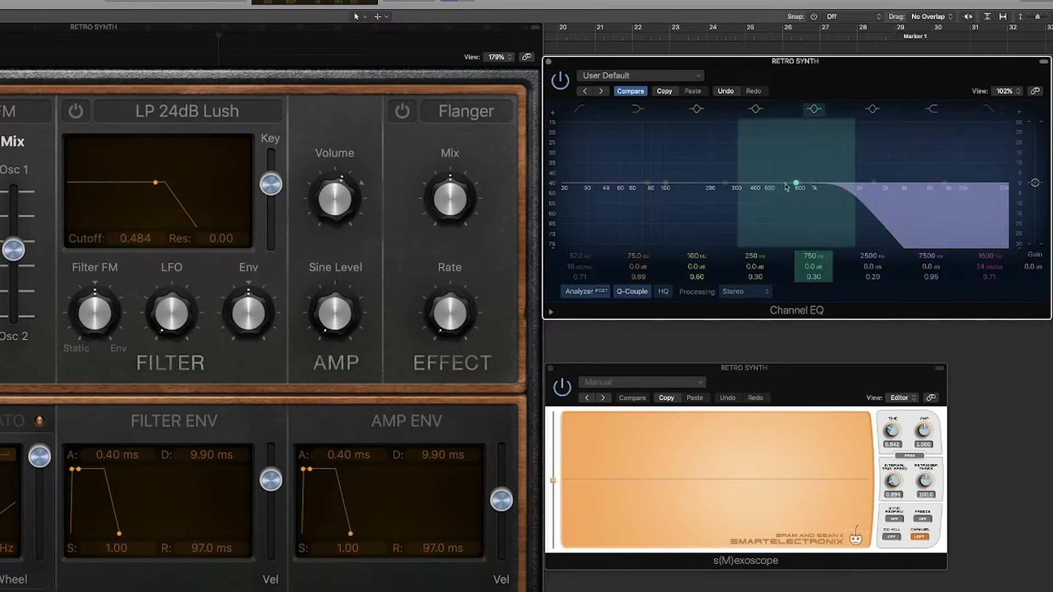
{"action": "left_click_drag", "start_coordinate": [989, 266], "coordinate": [989, 265]}
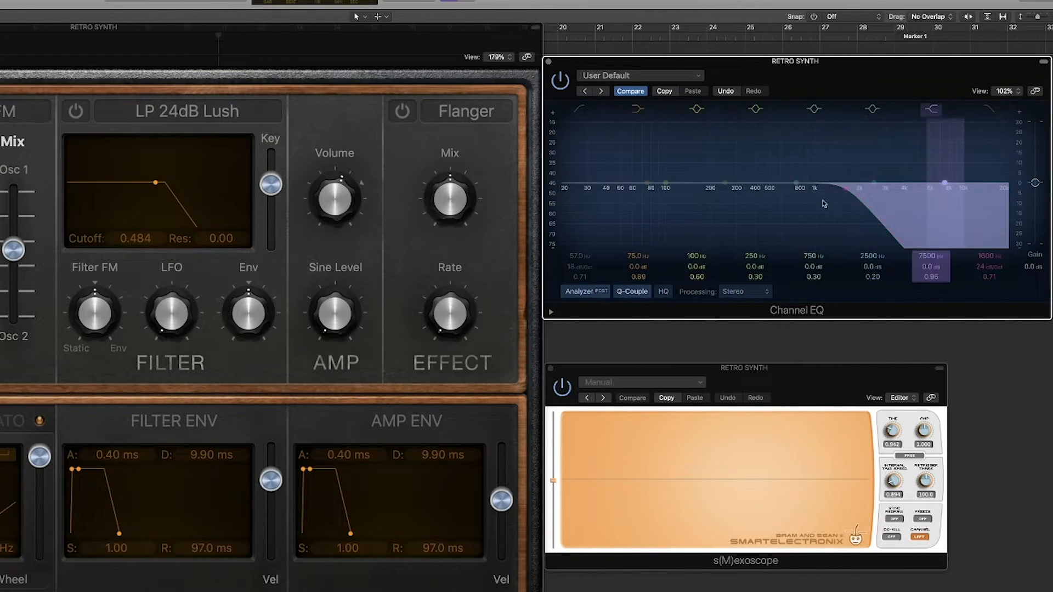
{"action": "left_click", "coordinate": [120, 54]}
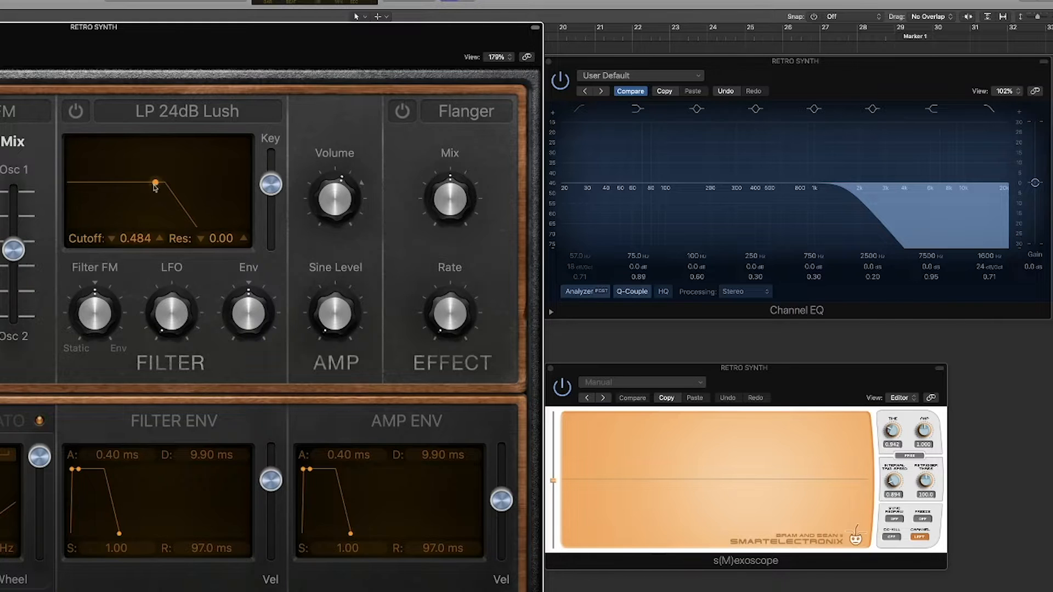
{"action": "left_click", "coordinate": [790, 81]}
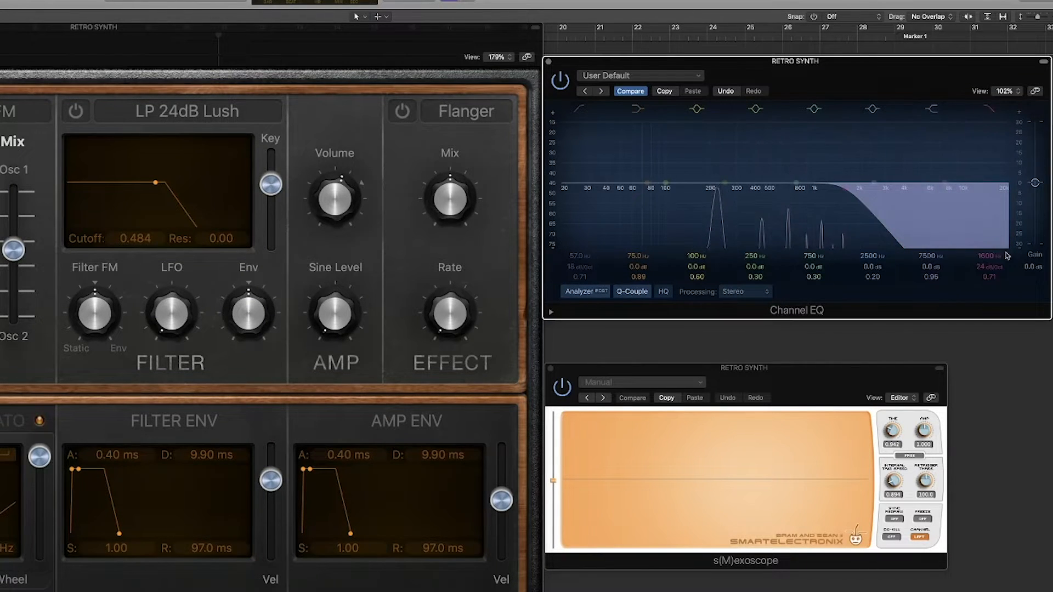
- Open the Channel EQ's high cut to 20000 Hz, sweep it down over the played note, and return it to 20000 Hz
{"action": "mouse_move", "coordinate": [990, 257]}
{"action": "left_mouse_down"}
{"action": "mouse_move", "coordinate": [989, 225]}
{"action": "mouse_move", "coordinate": [989, 274]}
{"action": "mouse_move", "coordinate": [989, 225]}
{"action": "mouse_move", "coordinate": [990, 260]}
{"action": "left_mouse_up"}
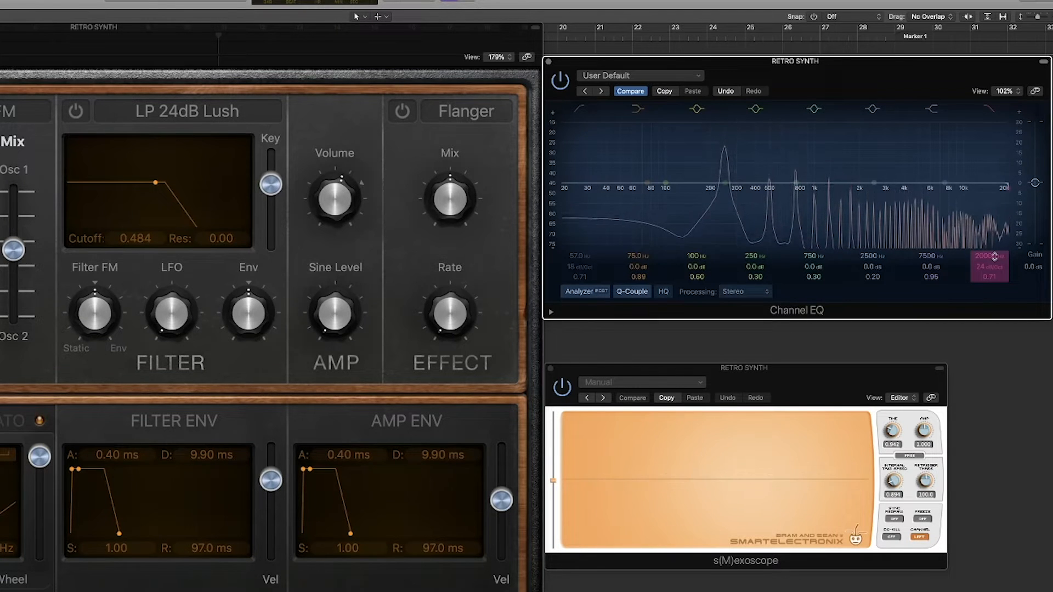
{"action": "left_click_drag", "start_coordinate": [994, 257], "coordinate": [995, 312]}
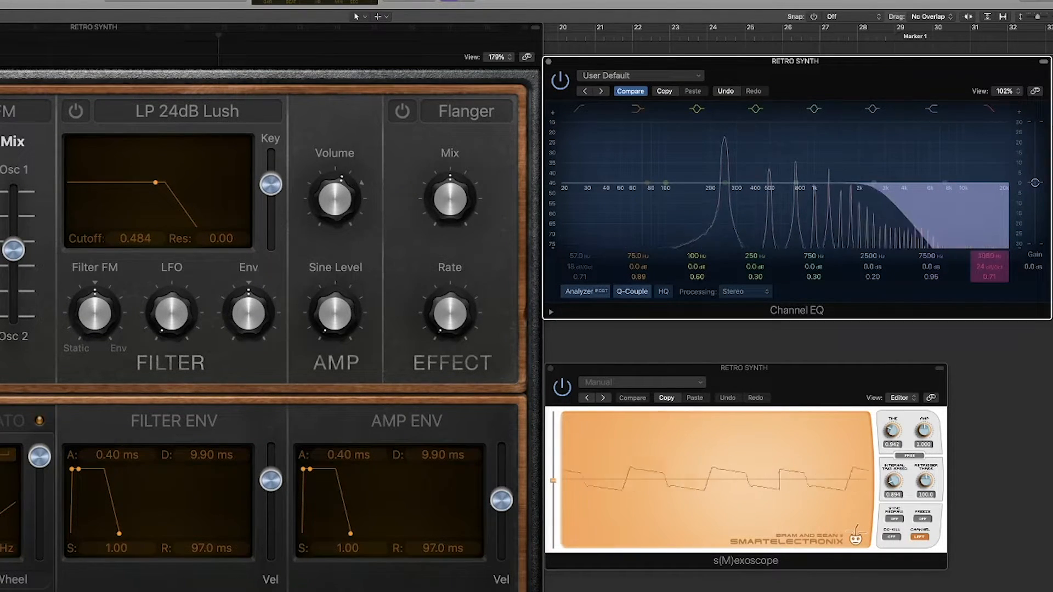
{"action": "left_click_drag", "start_coordinate": [994, 277], "coordinate": [995, 257]}
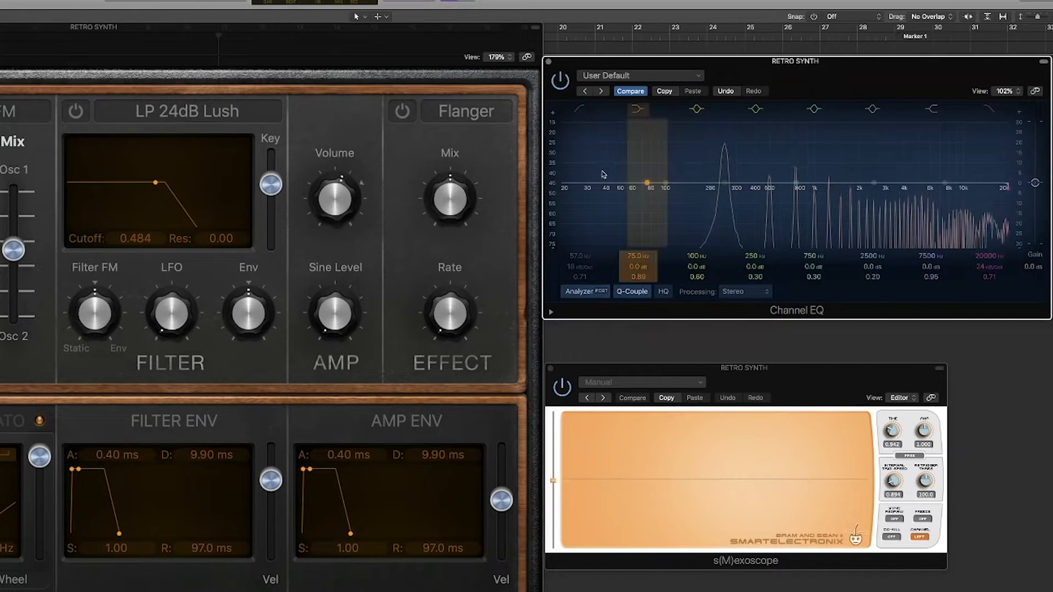
- Turn on the synth's LP 24dB Lush filter and open its cutoff to 1.000
{"action": "left_click", "coordinate": [78, 101]}
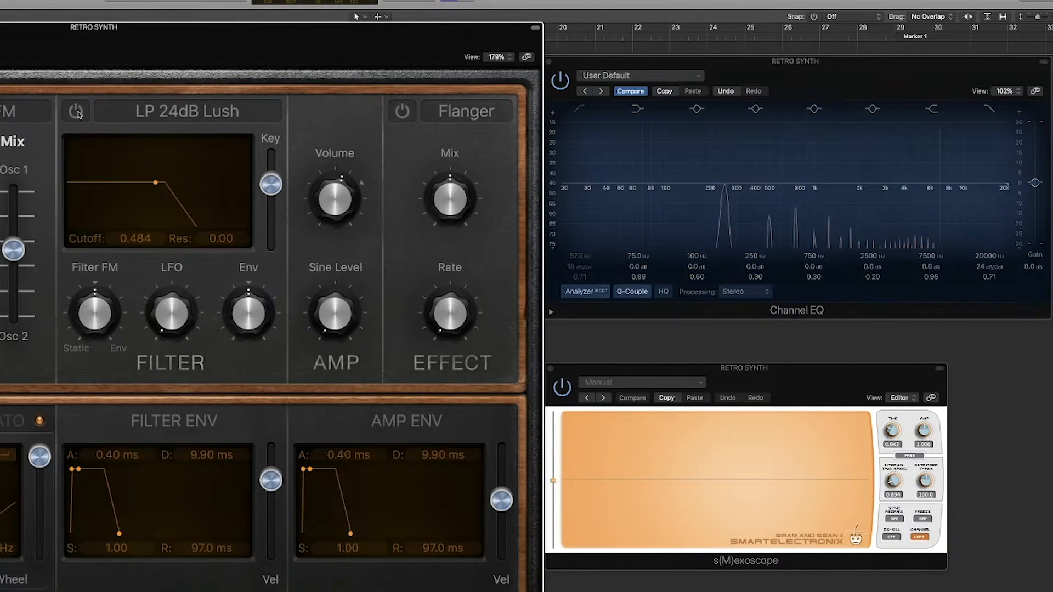
{"action": "left_click", "coordinate": [77, 113]}
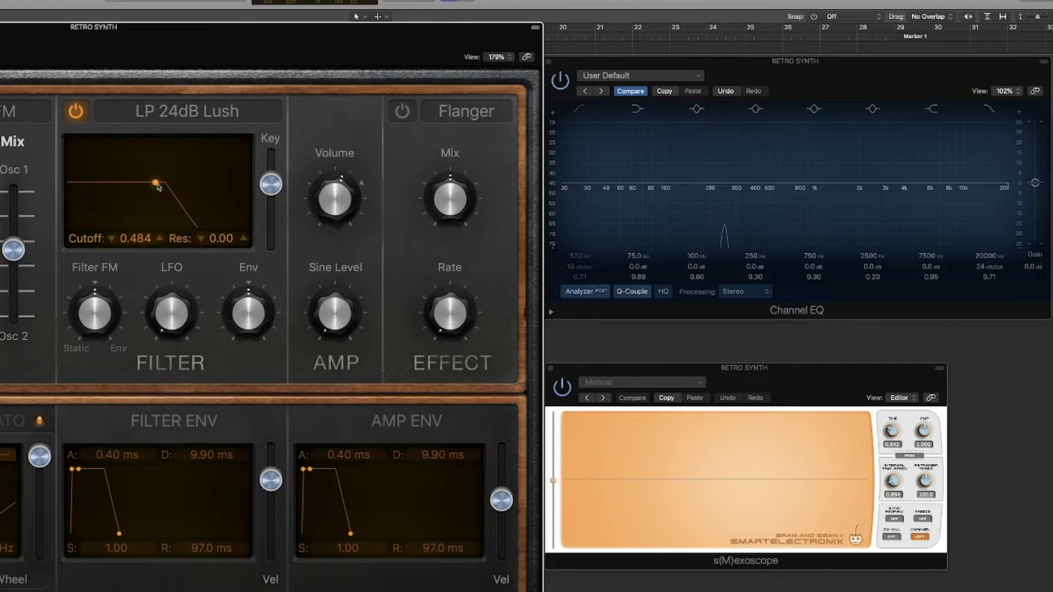
{"action": "left_click_drag", "start_coordinate": [158, 184], "coordinate": [246, 183]}
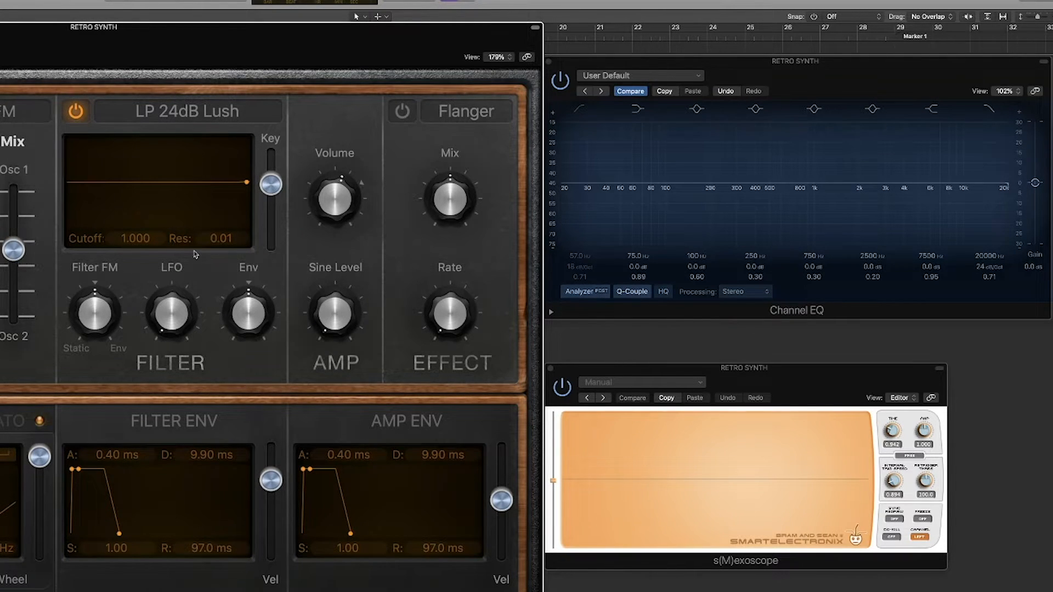
- Raise the filter's resonance to 0.47 and sweep its cutoff from 0.662 up to 1.000
{"action": "left_click_drag", "start_coordinate": [246, 183], "coordinate": [187, 165]}
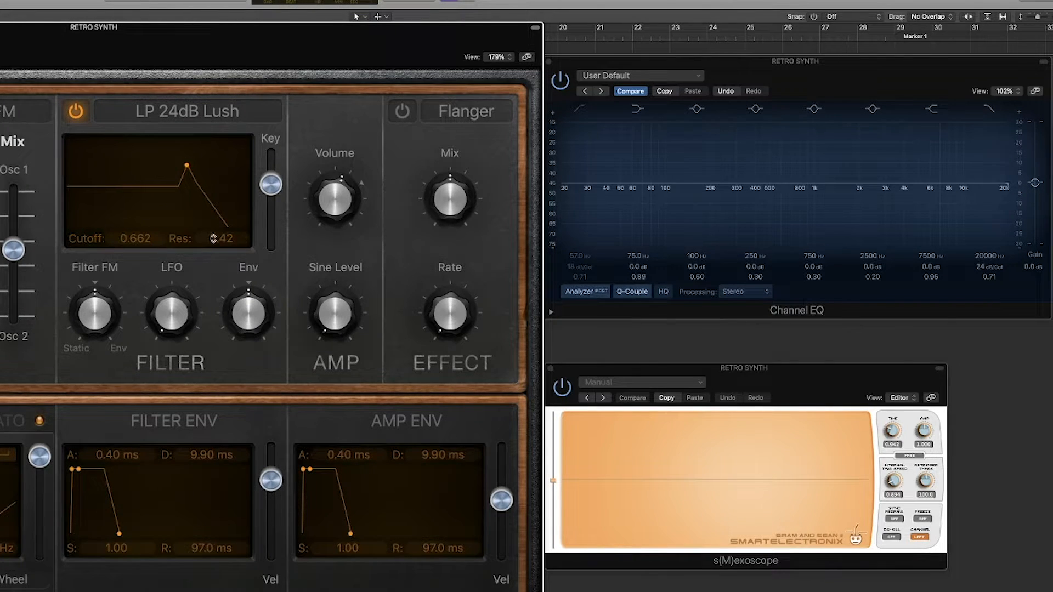
{"action": "left_click_drag", "start_coordinate": [144, 247], "coordinate": [138, 168]}
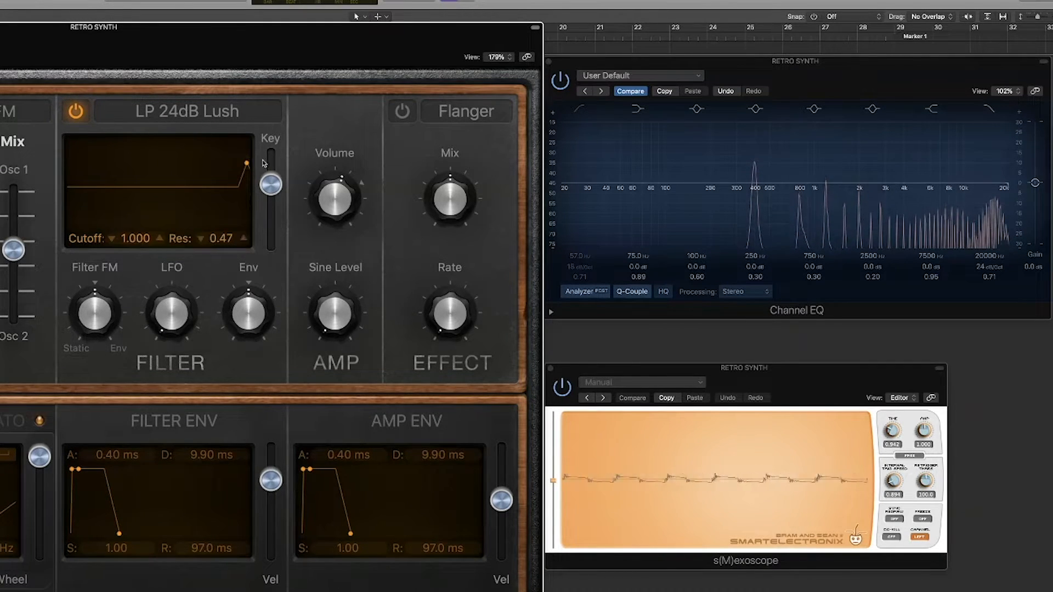
- Lower the filter's resonance to 0.00 and raise its LFO modulation amount to 0.36
{"action": "left_click_drag", "start_coordinate": [221, 238], "coordinate": [221, 269]}
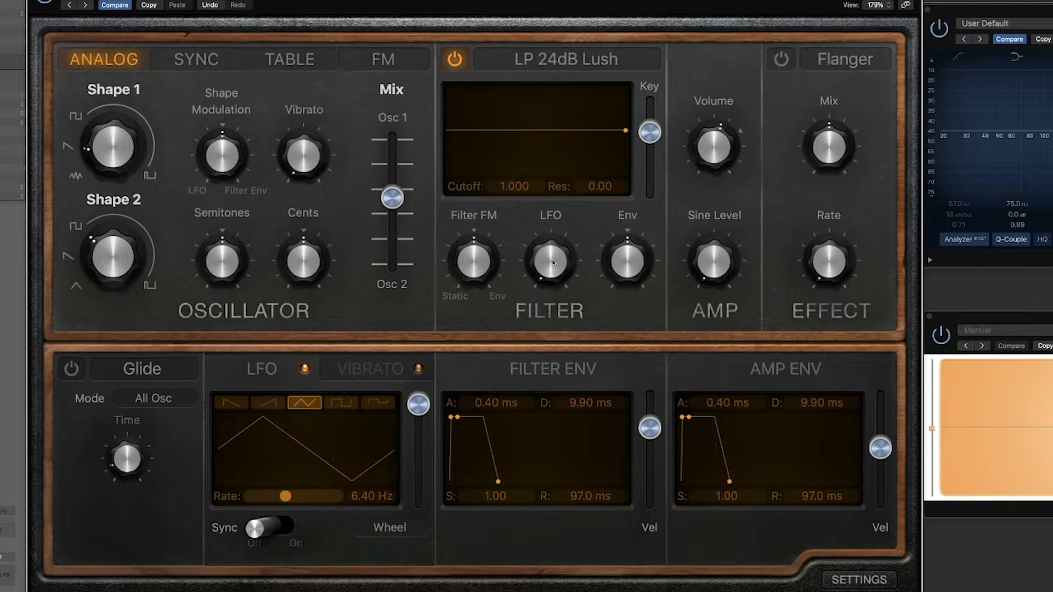
{"action": "left_click_drag", "start_coordinate": [555, 266], "coordinate": [551, 220]}
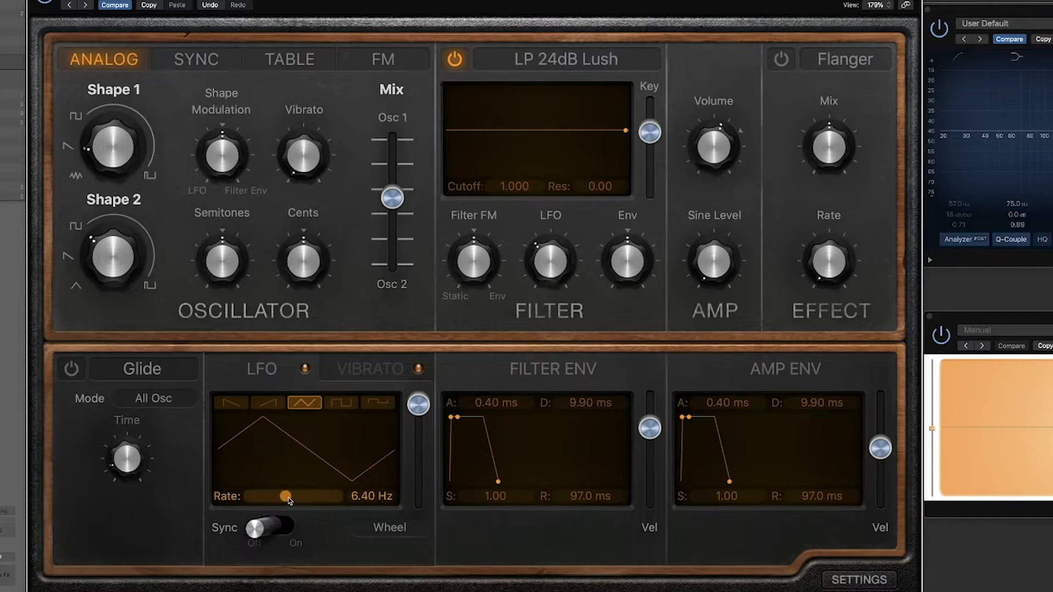
- Sync the LFO to tempo with a 1/2 rate, turn sync back off, and raise the rate to 48.0 Hz
{"action": "left_click_drag", "start_coordinate": [267, 531], "coordinate": [305, 531]}
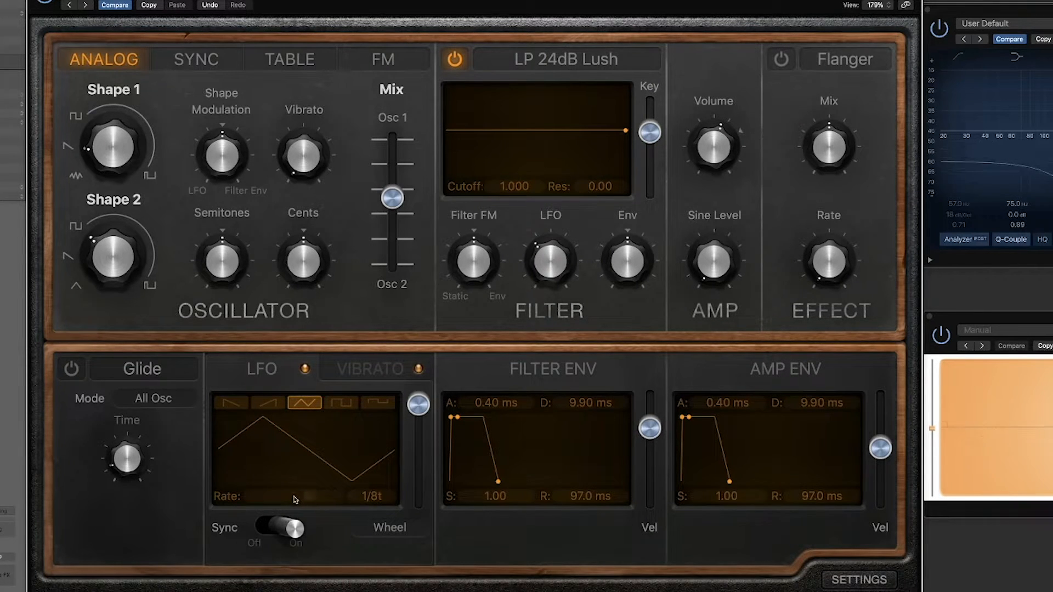
{"action": "left_click_drag", "start_coordinate": [311, 502], "coordinate": [288, 499]}
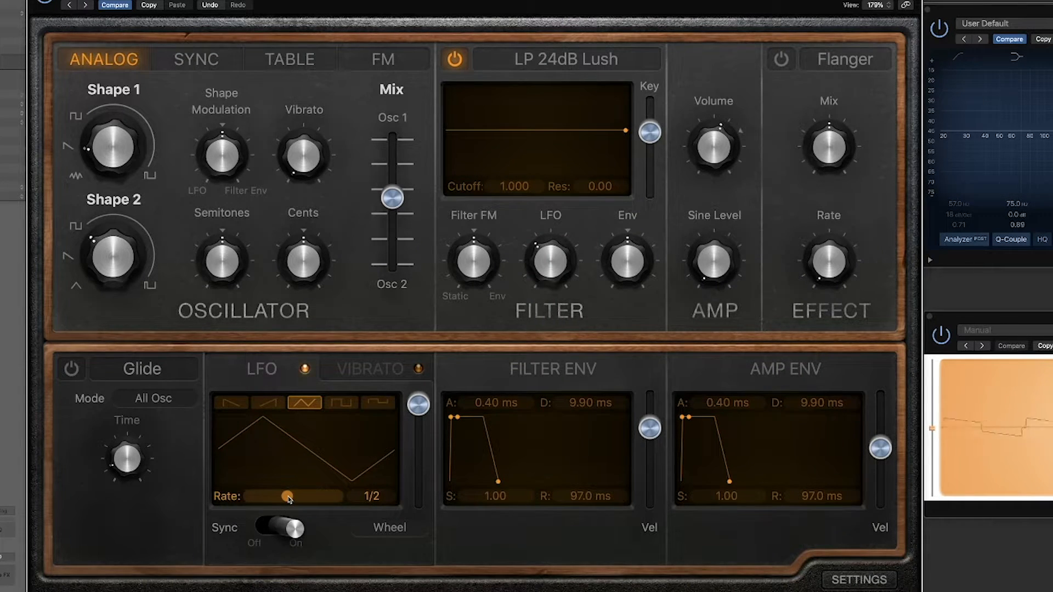
{"action": "mouse_move", "coordinate": [289, 498]}
{"action": "left_mouse_down"}
{"action": "mouse_move", "coordinate": [334, 497]}
{"action": "mouse_move", "coordinate": [303, 497]}
{"action": "left_mouse_up"}
{"action": "left_click", "coordinate": [295, 528]}
{"action": "left_click_drag", "start_coordinate": [278, 497], "coordinate": [319, 497]}
{"action": "left_click", "coordinate": [279, 521]}
- Show the vibrato LFO's settings, raise the oscillator's Vibrato amount, and return to the main LFO's settings
{"action": "left_click", "coordinate": [387, 370]}
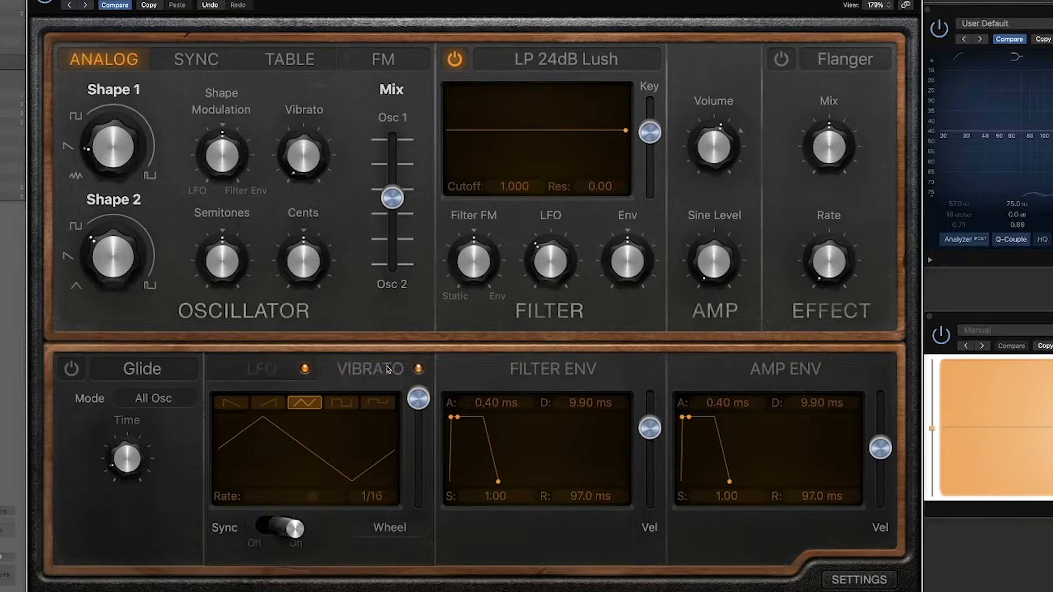
{"action": "mouse_move", "coordinate": [549, 251]}
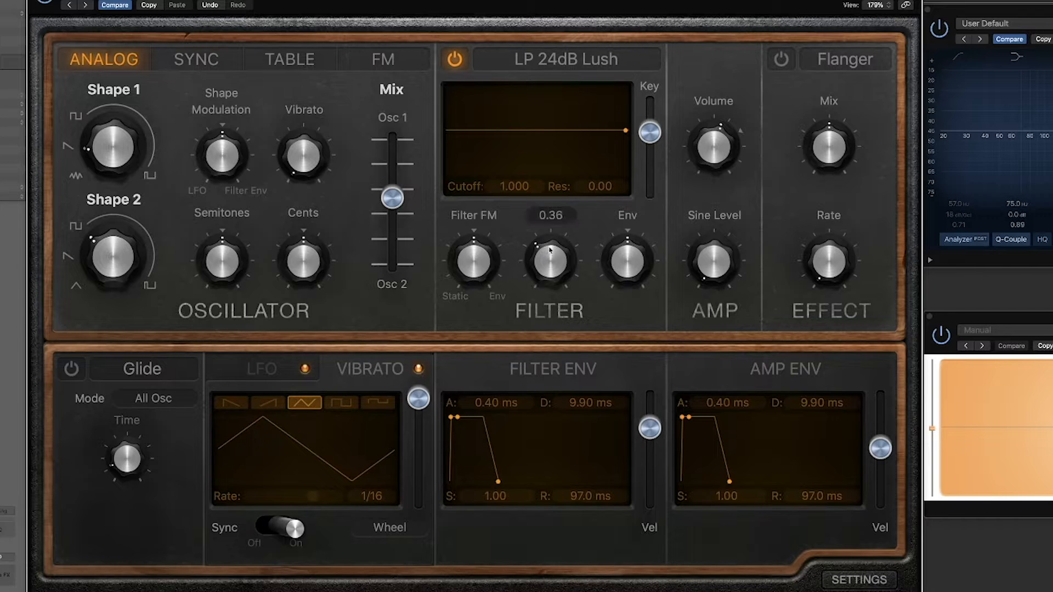
{"action": "mouse_move", "coordinate": [554, 271]}
{"action": "left_mouse_down"}
{"action": "mouse_move", "coordinate": [559, 283]}
{"action": "mouse_move", "coordinate": [565, 271]}
{"action": "left_mouse_up"}
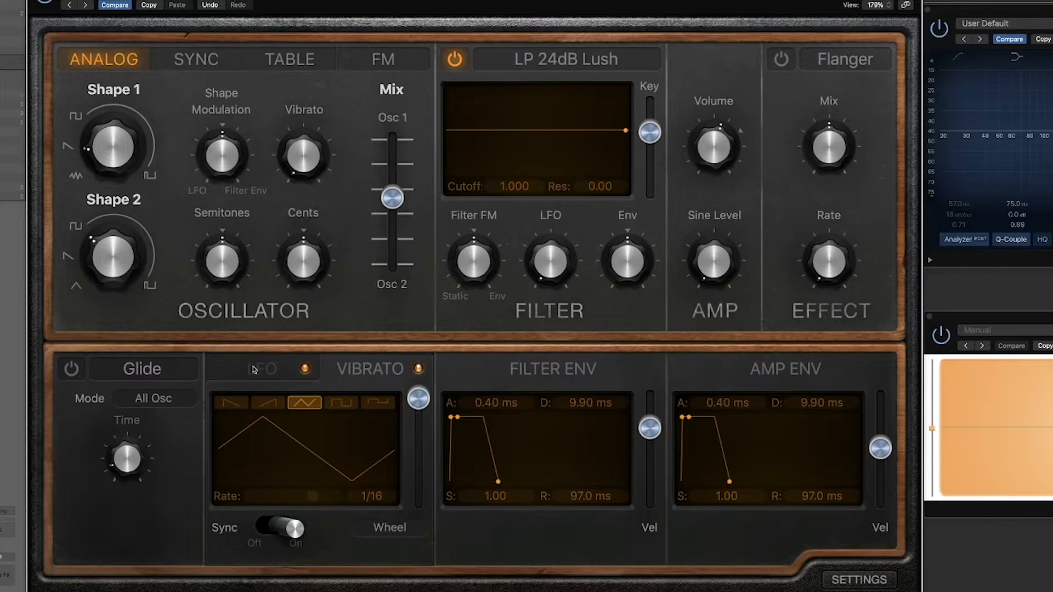
{"action": "left_click_drag", "start_coordinate": [291, 140], "coordinate": [299, 126]}
{"action": "mouse_move", "coordinate": [314, 159]}
{"action": "left_click", "coordinate": [274, 369]}
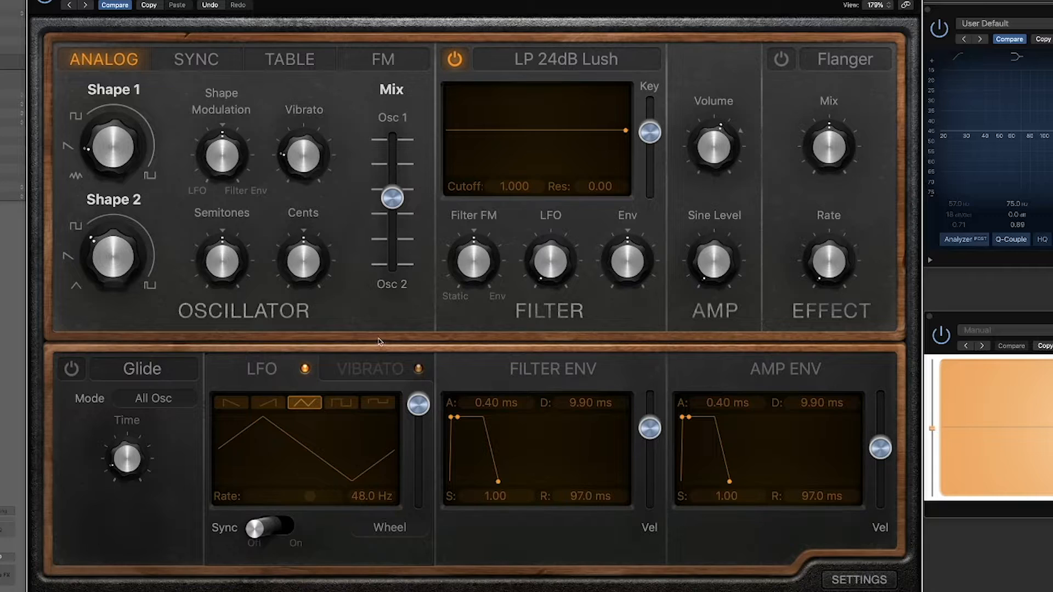
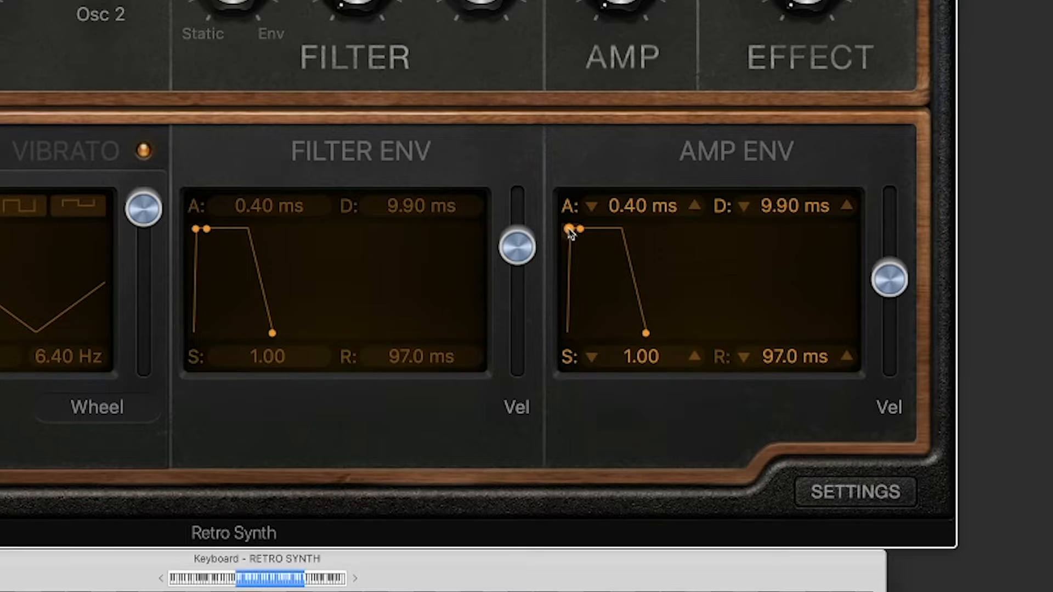
- Set the amp envelope to 0.00 ms attack, 1400 ms decay, 0.09 sustain and 110 ms release
{"action": "mouse_move", "coordinate": [571, 232]}
{"action": "left_mouse_down"}
{"action": "mouse_move", "coordinate": [665, 266]}
{"action": "mouse_move", "coordinate": [630, 273]}
{"action": "mouse_move", "coordinate": [566, 229]}
{"action": "mouse_move", "coordinate": [622, 222]}
{"action": "mouse_move", "coordinate": [616, 207]}
{"action": "mouse_move", "coordinate": [554, 230]}
{"action": "left_mouse_up"}
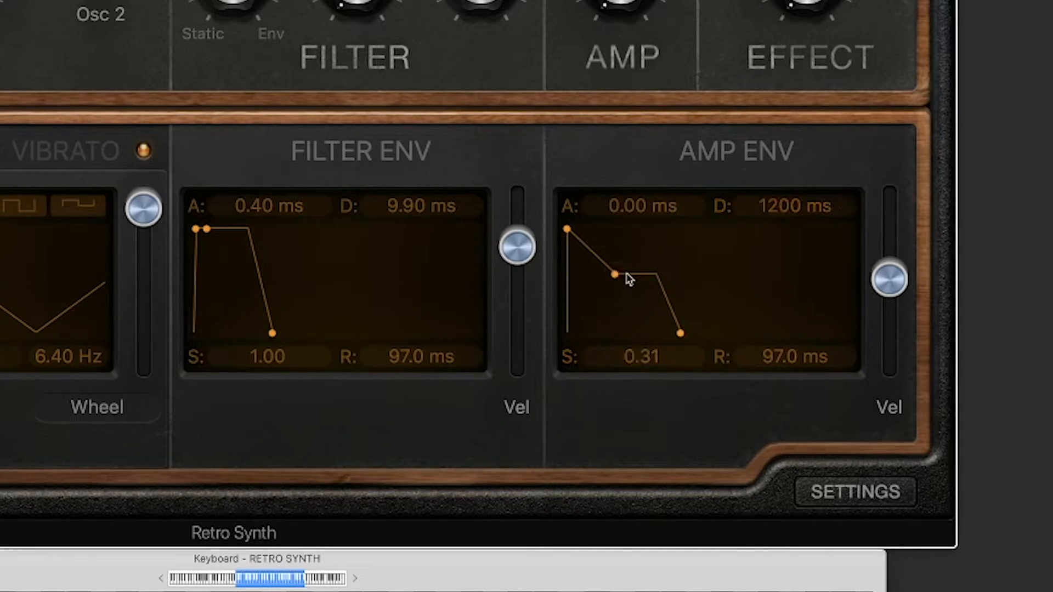
{"action": "left_click_drag", "start_coordinate": [616, 279], "coordinate": [619, 305]}
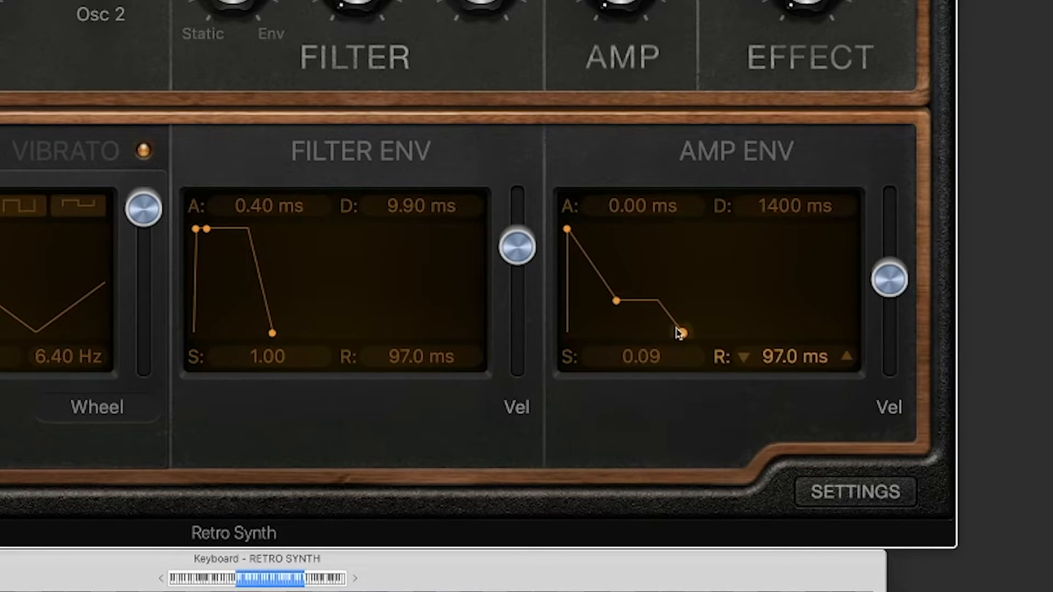
{"action": "mouse_move", "coordinate": [681, 335]}
{"action": "left_mouse_down"}
{"action": "mouse_move", "coordinate": [735, 336]}
{"action": "mouse_move", "coordinate": [684, 336]}
{"action": "left_mouse_up"}
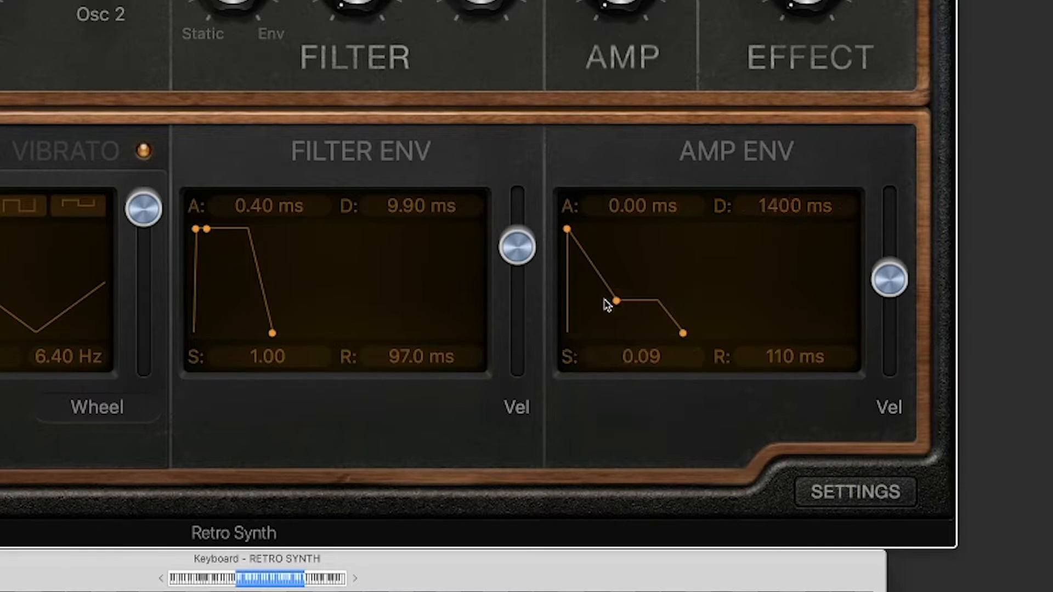
- Reshape the amp envelope to 95.0 ms decay, full 1.00 sustain and a short 4.70 ms release
{"action": "left_click_drag", "start_coordinate": [614, 302], "coordinate": [592, 206]}
{"action": "left_click_drag", "start_coordinate": [658, 331], "coordinate": [645, 340]}
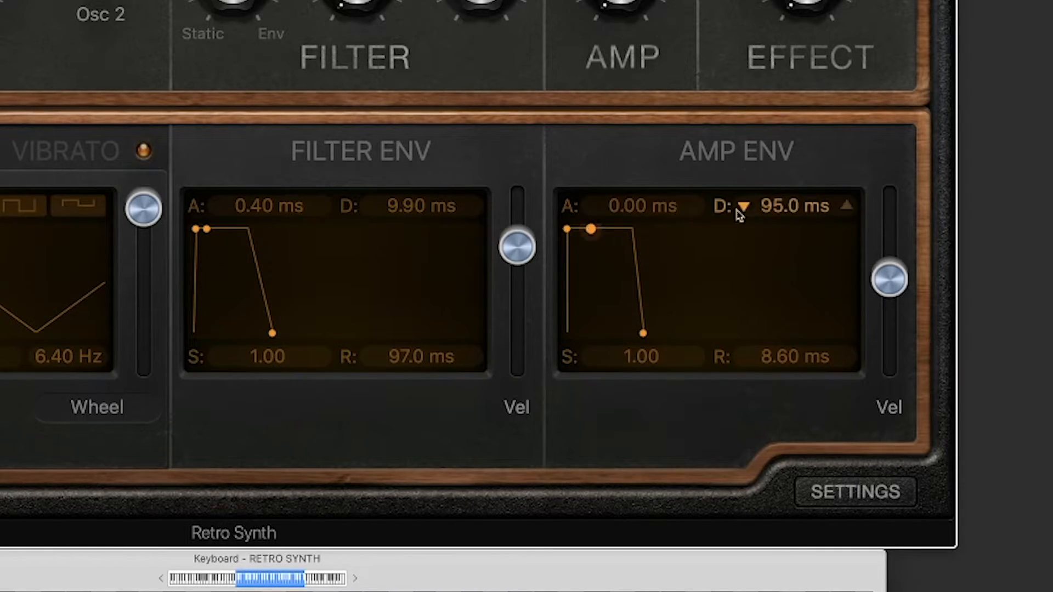
{"action": "mouse_move", "coordinate": [644, 339]}
{"action": "left_mouse_down"}
{"action": "mouse_move", "coordinate": [639, 347]}
{"action": "mouse_move", "coordinate": [640, 338]}
{"action": "left_mouse_up"}
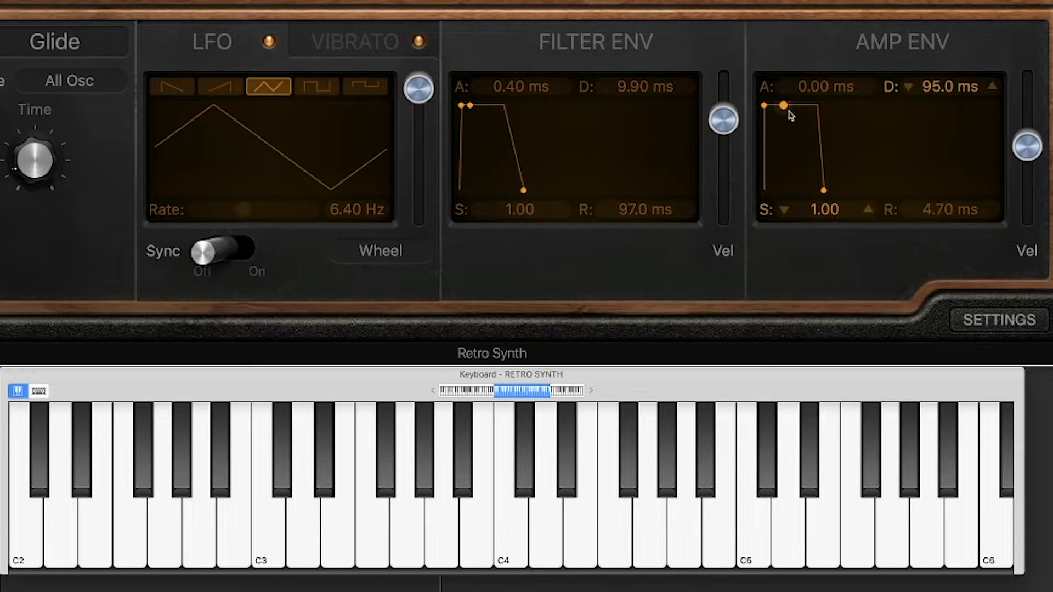
- Give the amp envelope a 1000 ms attack, 3000 ms decay, 0.07 sustain and 1000 ms release
{"action": "left_click_drag", "start_coordinate": [786, 107], "coordinate": [817, 171]}
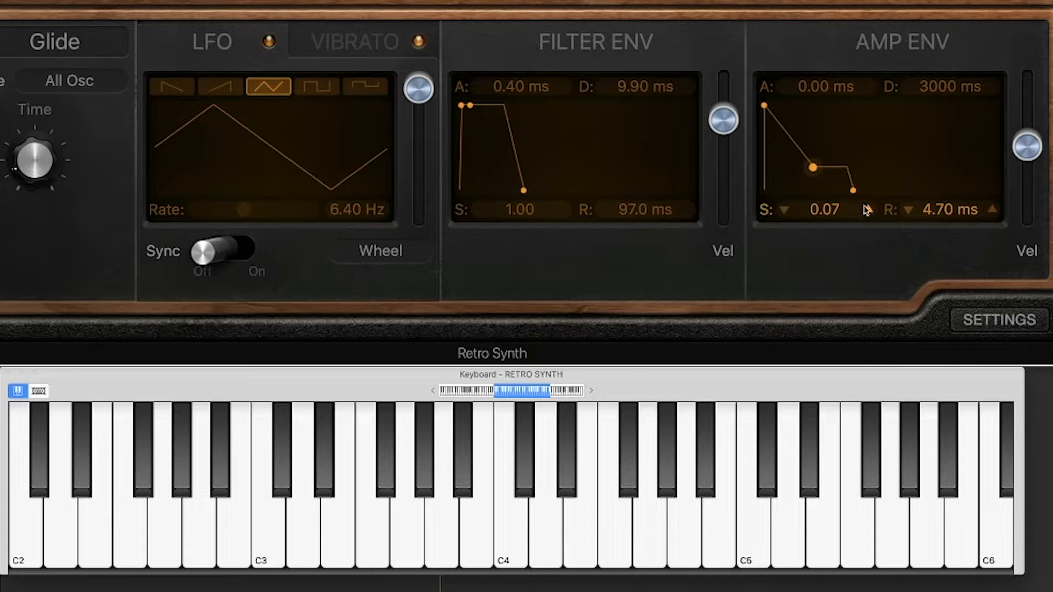
{"action": "left_click_drag", "start_coordinate": [853, 190], "coordinate": [881, 188]}
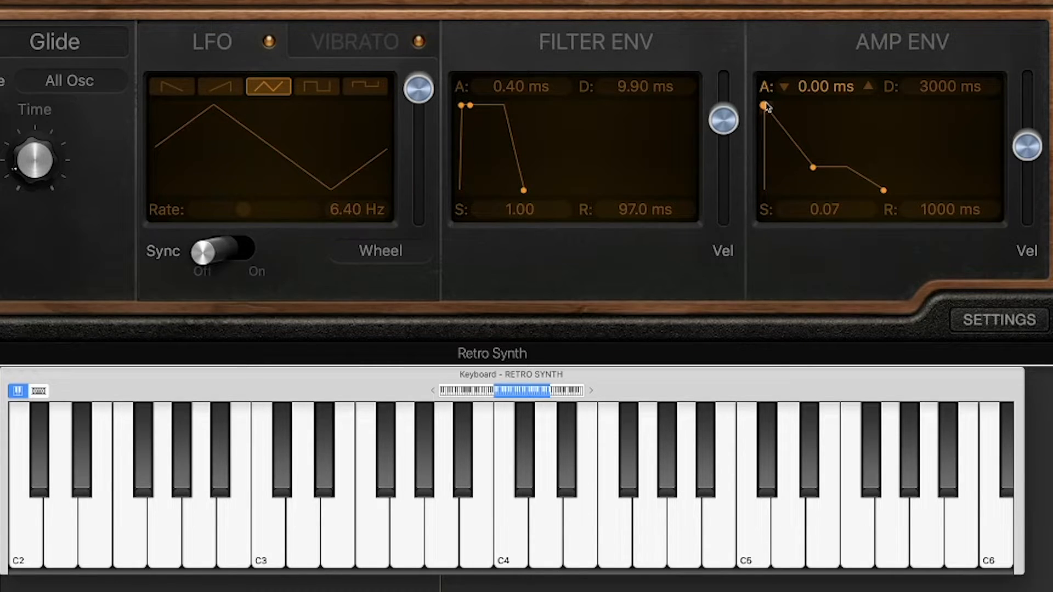
{"action": "left_click_drag", "start_coordinate": [766, 106], "coordinate": [802, 105]}
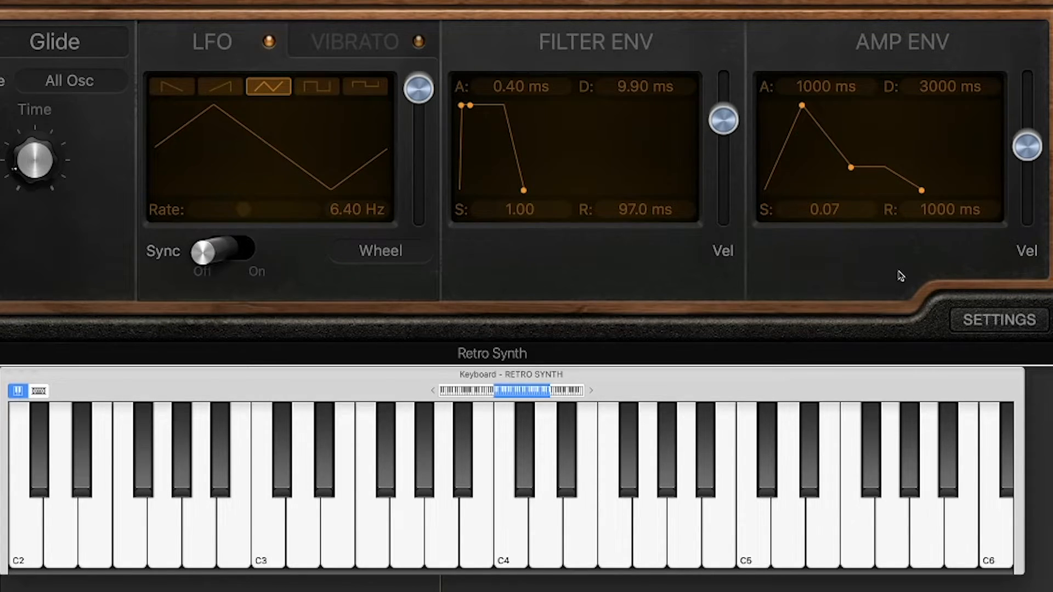
- Set the amp envelope to 0.00 ms attack, 1400 ms decay, 0.37 sustain and 450 ms release, and turn on the LP 24dB Lush filter
{"action": "left_click_drag", "start_coordinate": [803, 105], "coordinate": [764, 104]}
{"action": "left_click_drag", "start_coordinate": [812, 167], "coordinate": [803, 139]}
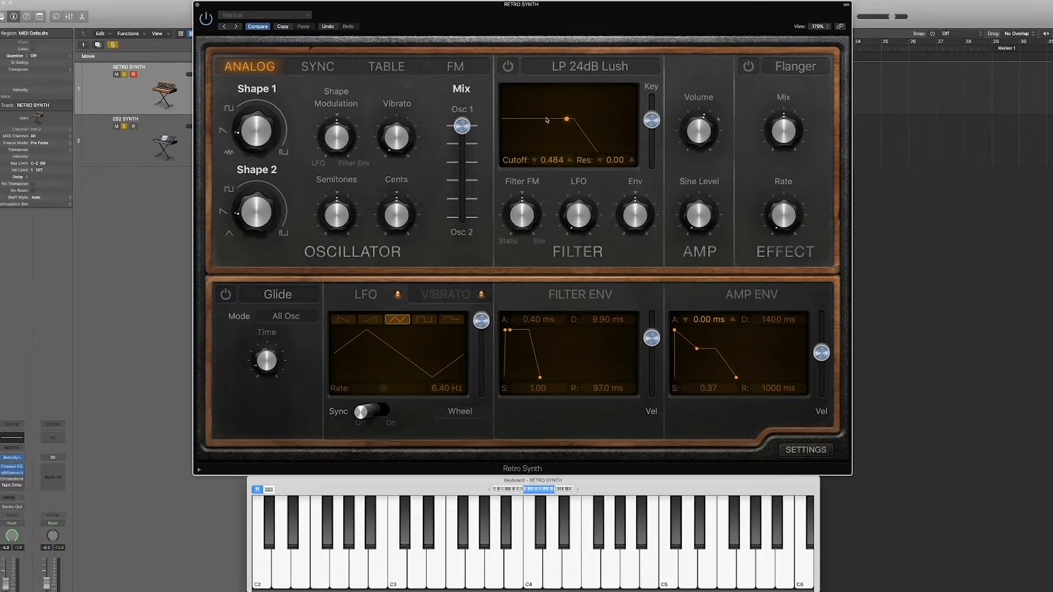
{"action": "left_click", "coordinate": [508, 67]}
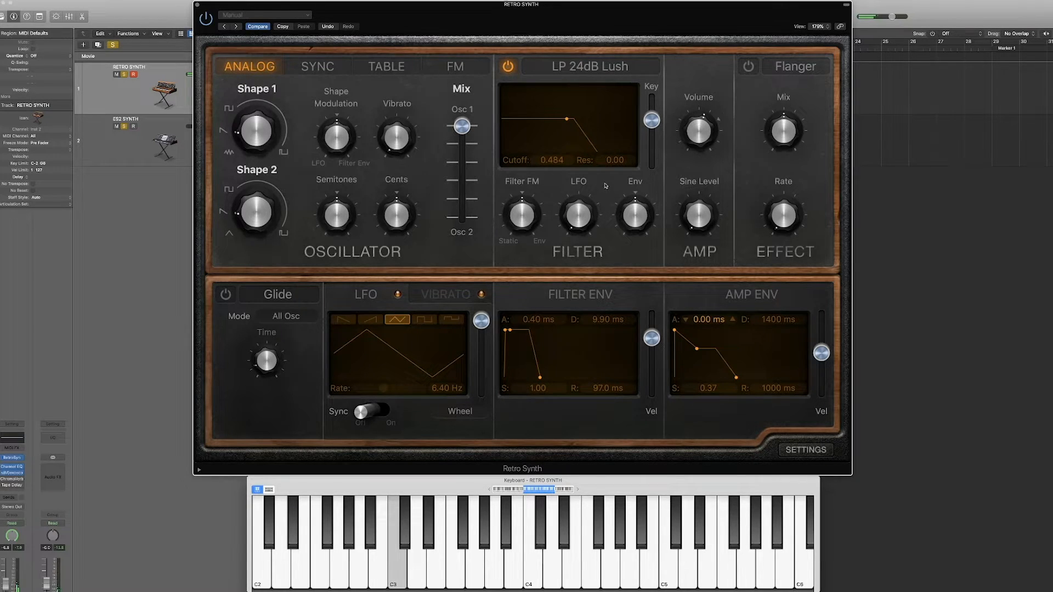
{"action": "left_click_drag", "start_coordinate": [736, 378], "coordinate": [731, 379]}
- Sweep the filter's Env amount, leave it at 1.00, and set the filter envelope to 3000 ms decay and 0.12 sustain
{"action": "mouse_move", "coordinate": [613, 239]}
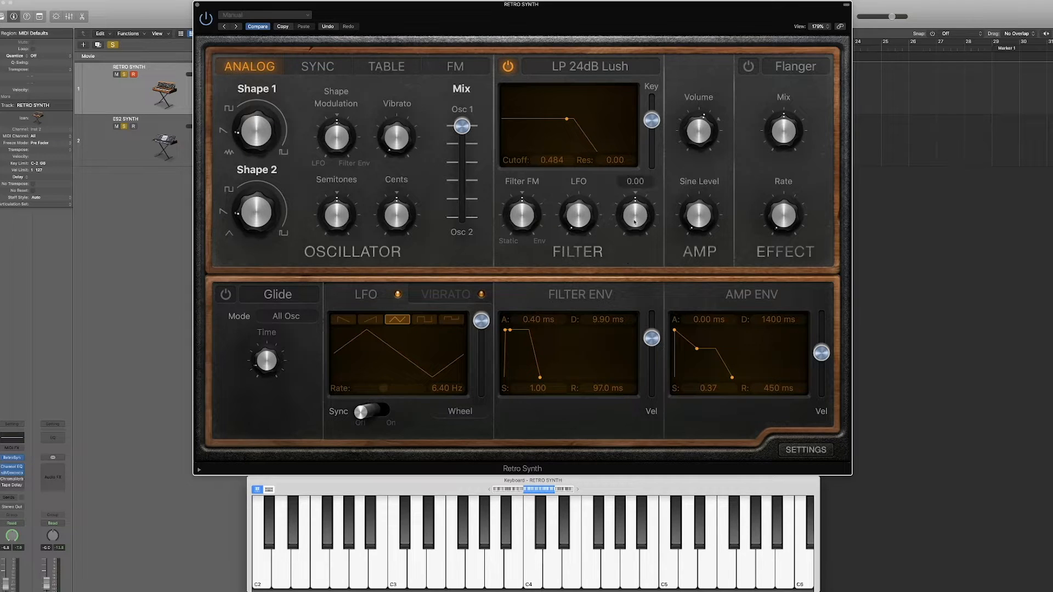
{"action": "left_click_drag", "start_coordinate": [634, 226], "coordinate": [631, 162]}
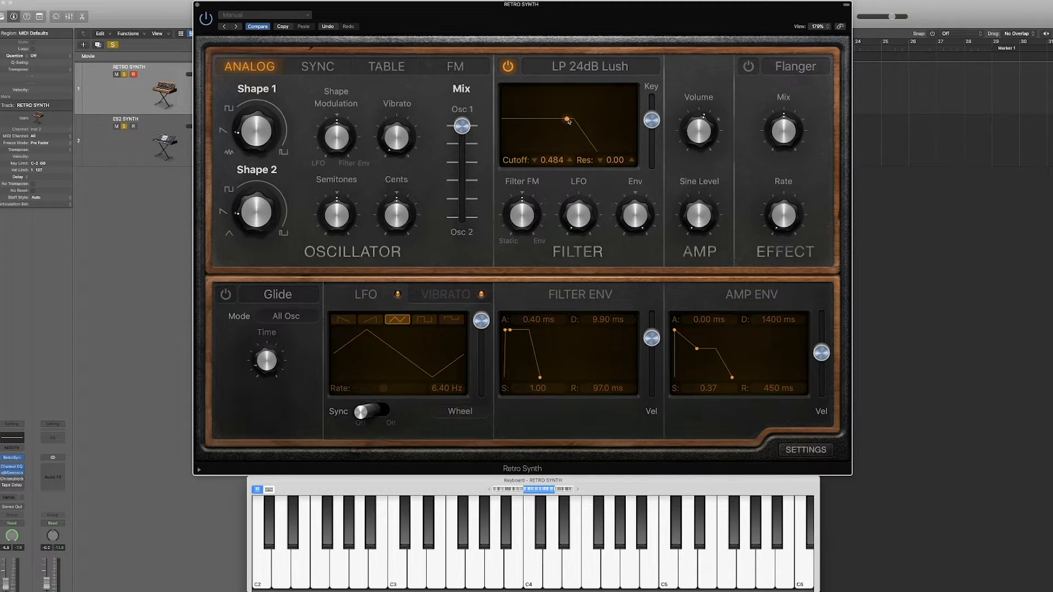
{"action": "left_click_drag", "start_coordinate": [639, 219], "coordinate": [642, 275]}
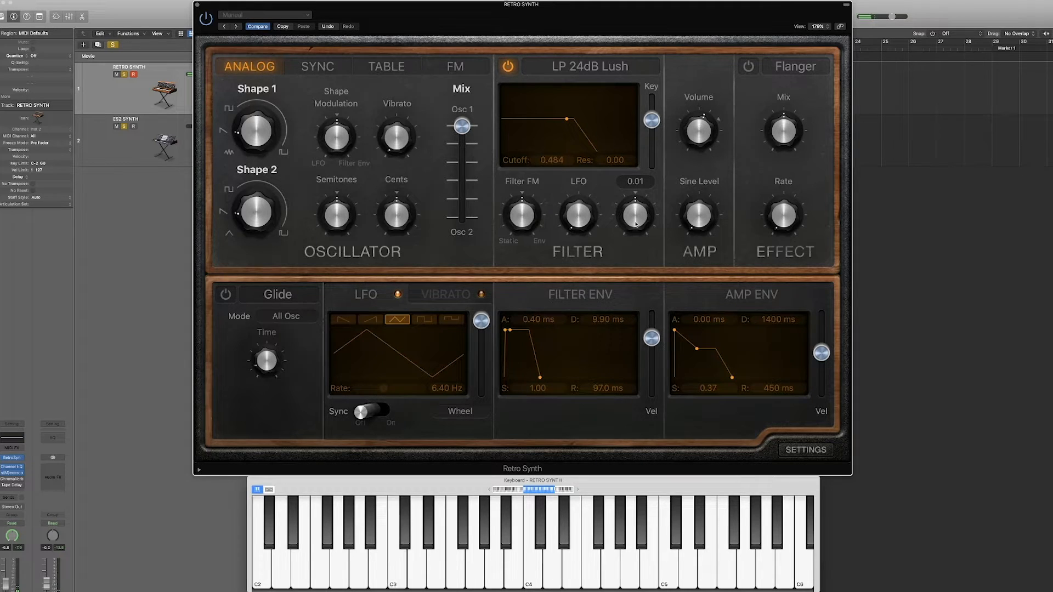
{"action": "left_click_drag", "start_coordinate": [636, 215], "coordinate": [633, 158]}
{"action": "left_click_drag", "start_coordinate": [513, 333], "coordinate": [535, 365]}
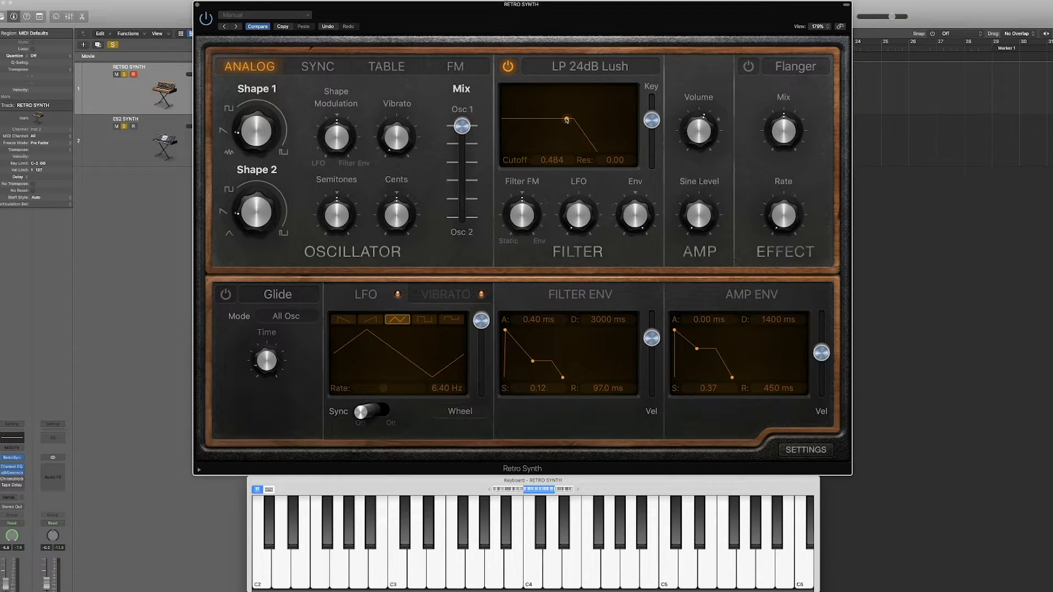
- Set the filter's cutoff to 0.346 and its envelope to 3400 ms decay, 0.10 sustain and 310 ms release
{"action": "left_click_drag", "start_coordinate": [567, 120], "coordinate": [634, 118]}
{"action": "left_click_drag", "start_coordinate": [634, 119], "coordinate": [549, 123]}
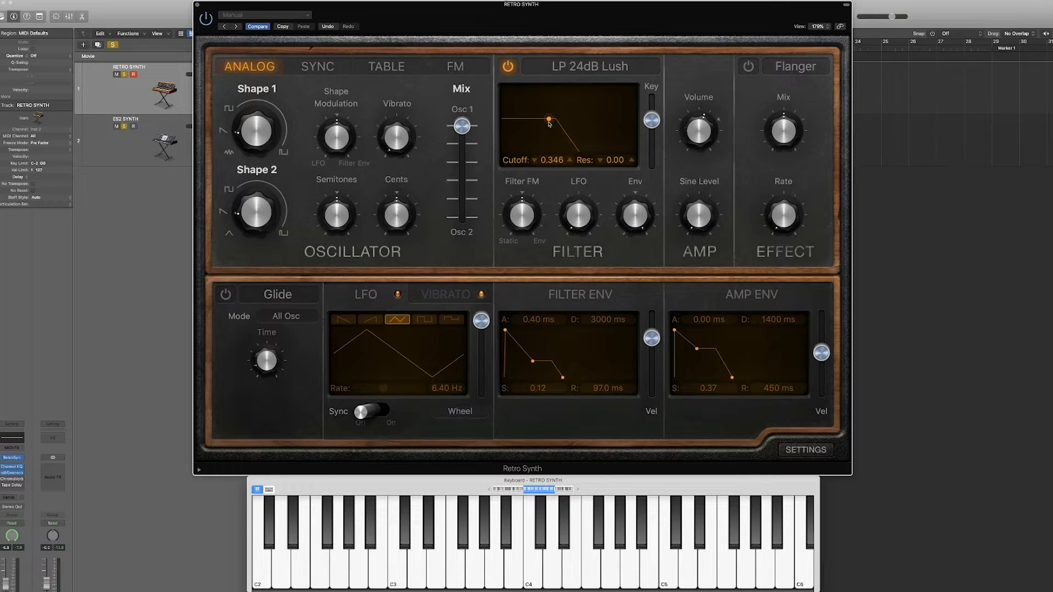
{"action": "left_click_drag", "start_coordinate": [533, 371], "coordinate": [533, 362]}
{"action": "mouse_move", "coordinate": [606, 388]}
{"action": "left_mouse_down"}
{"action": "mouse_move", "coordinate": [606, 420]}
{"action": "mouse_move", "coordinate": [603, 389]}
{"action": "mouse_move", "coordinate": [603, 400]}
{"action": "left_mouse_up"}
{"action": "left_click_drag", "start_coordinate": [551, 377], "coordinate": [569, 380]}
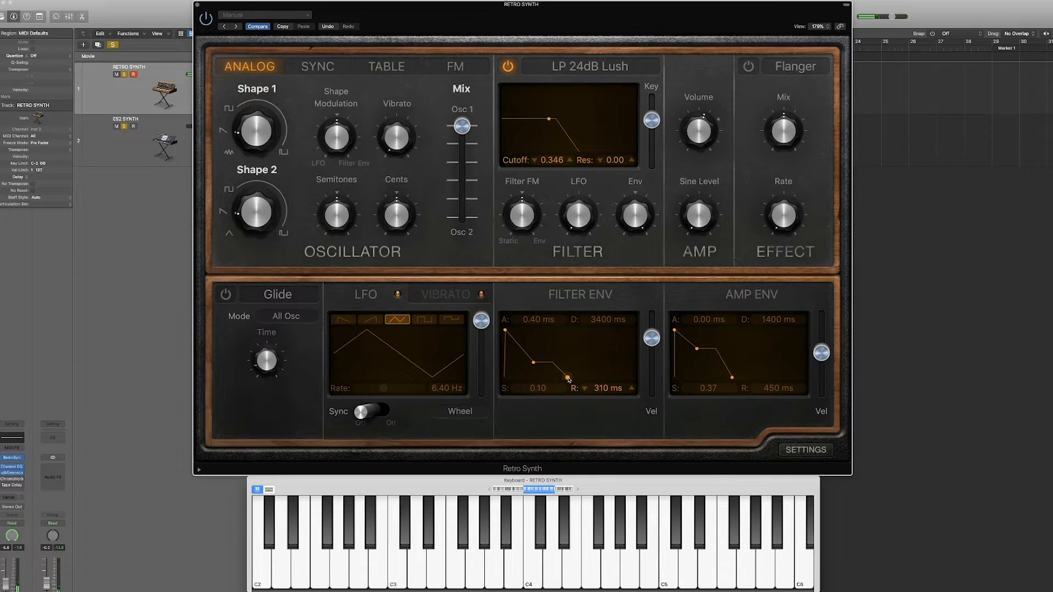
- Try filter envelope attacks of 380 ms and 540 ms with 710 ms decay and 0.09 sustain, and return the attack to 0.00 ms
{"action": "left_click_drag", "start_coordinate": [504, 332], "coordinate": [521, 331]}
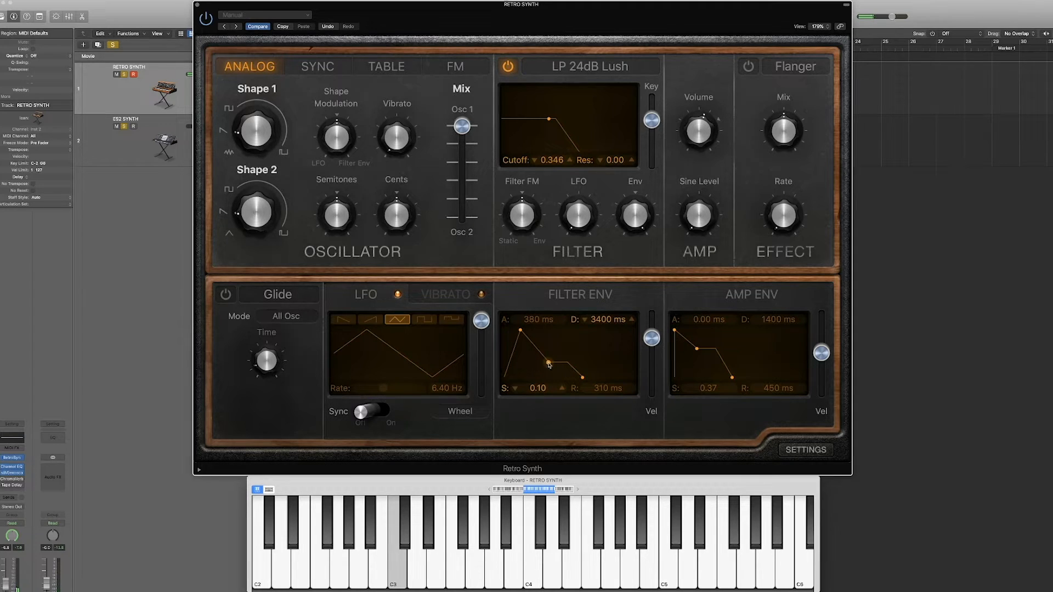
{"action": "left_click_drag", "start_coordinate": [549, 366], "coordinate": [541, 362]}
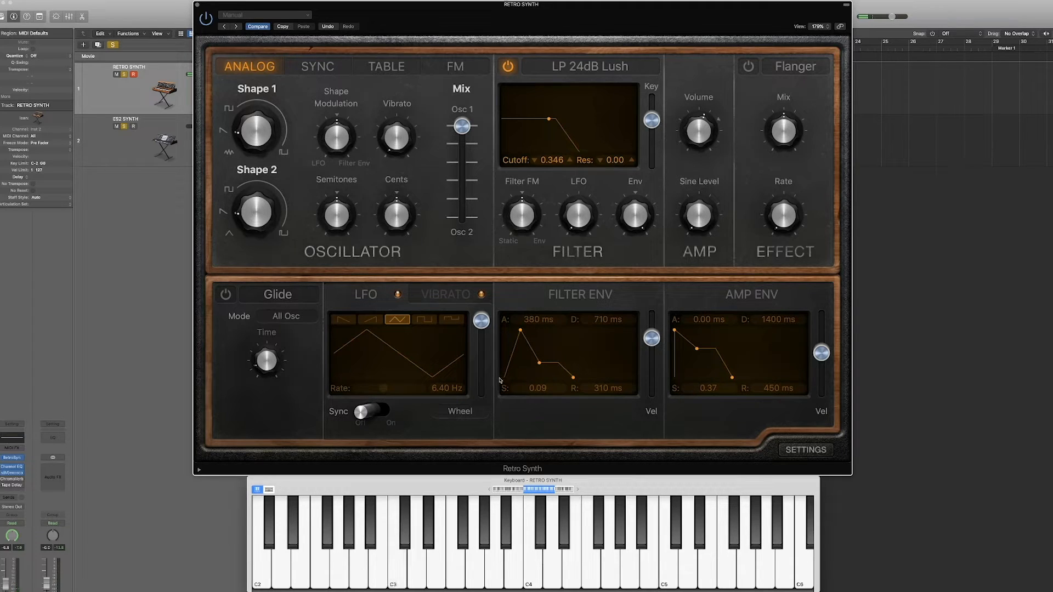
{"action": "left_click_drag", "start_coordinate": [521, 331], "coordinate": [524, 334]}
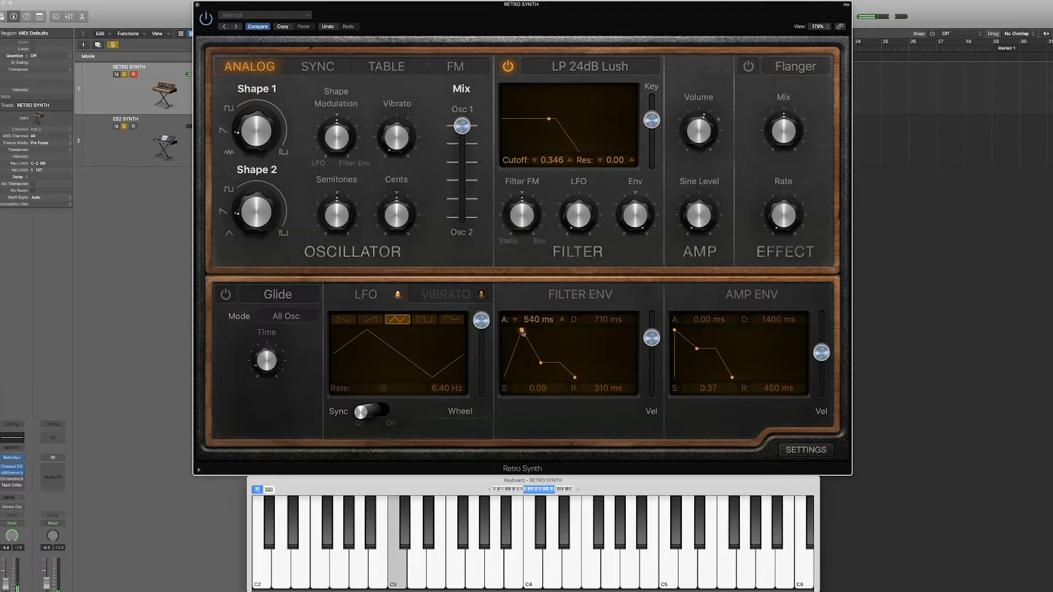
{"action": "left_click_drag", "start_coordinate": [522, 332], "coordinate": [489, 330]}
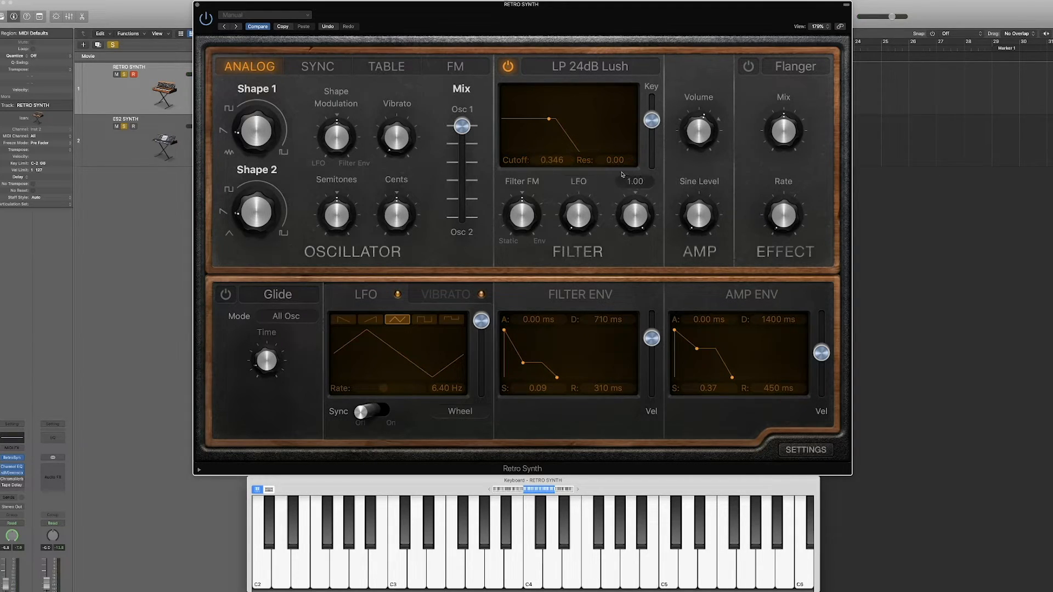
- Raise the filter's resonance to 0.37 and set its envelope to 3000 ms decay and 0.06 sustain
{"action": "mouse_move", "coordinate": [615, 160]}
{"action": "left_mouse_down"}
{"action": "mouse_move", "coordinate": [614, 144]}
{"action": "mouse_move", "coordinate": [610, 168]}
{"action": "left_mouse_up"}
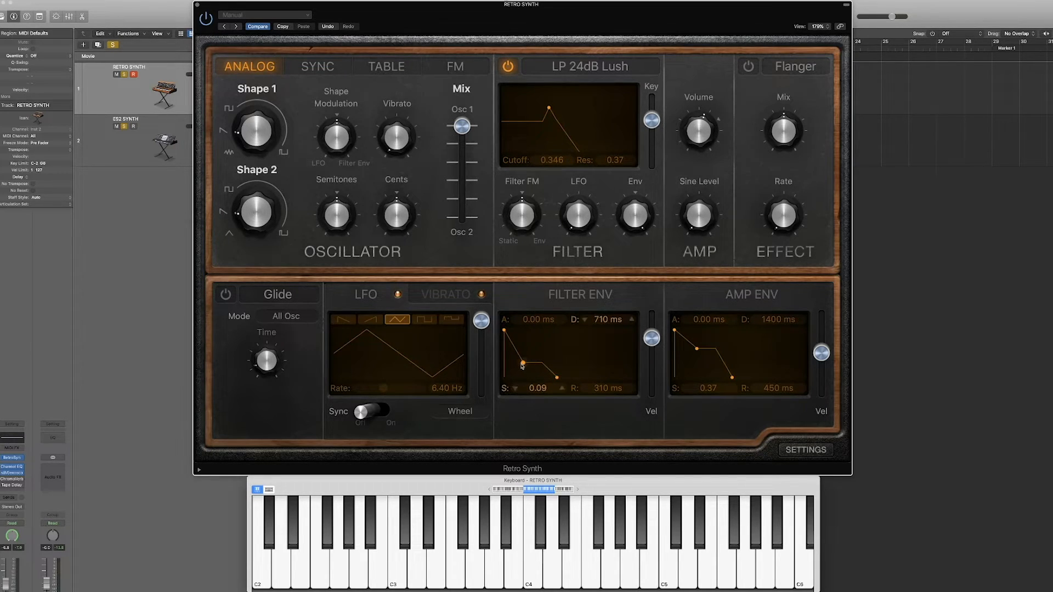
{"action": "left_click_drag", "start_coordinate": [523, 363], "coordinate": [531, 368]}
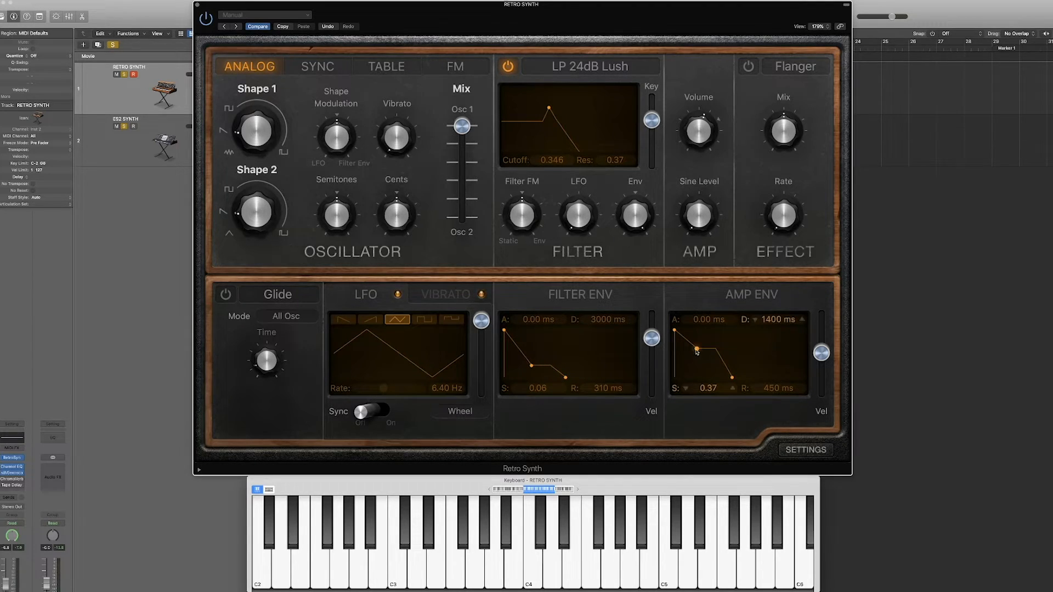
- Set the amp envelope to 3000 ms decay and 0.22 sustain, and raise the filter's cutoff to 0.404
{"action": "left_click_drag", "start_coordinate": [697, 352], "coordinate": [702, 358]}
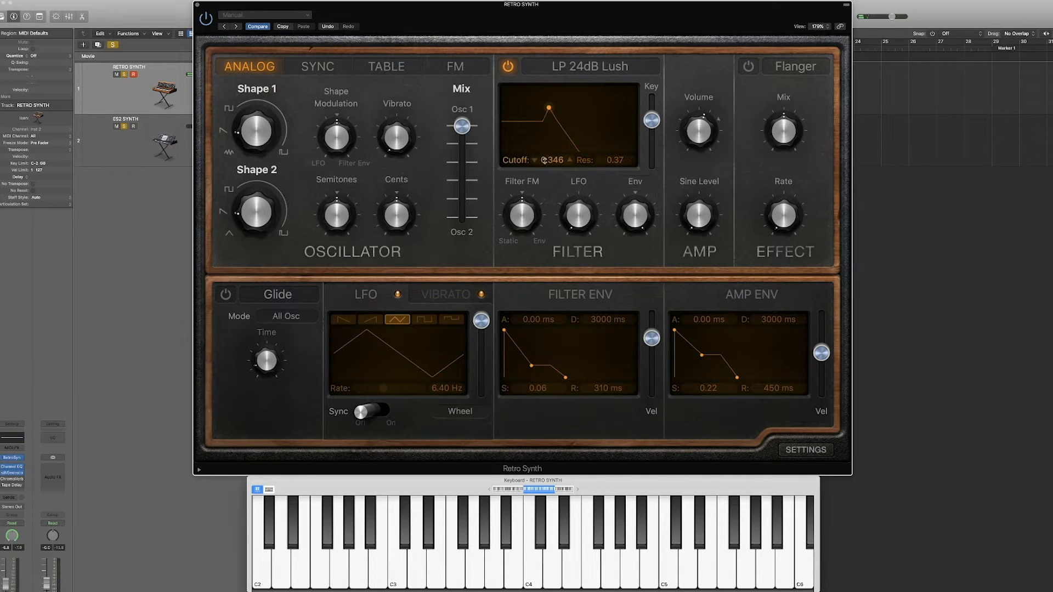
{"action": "mouse_move", "coordinate": [549, 108]}
{"action": "left_mouse_down"}
{"action": "mouse_move", "coordinate": [631, 107]}
{"action": "mouse_move", "coordinate": [563, 107]}
{"action": "left_mouse_up"}
{"action": "mouse_move", "coordinate": [555, 163]}
{"action": "left_mouse_down"}
{"action": "mouse_move", "coordinate": [555, 132]}
{"action": "mouse_move", "coordinate": [556, 168]}
{"action": "left_mouse_up"}
{"action": "left_click_drag", "start_coordinate": [551, 162], "coordinate": [551, 165]}
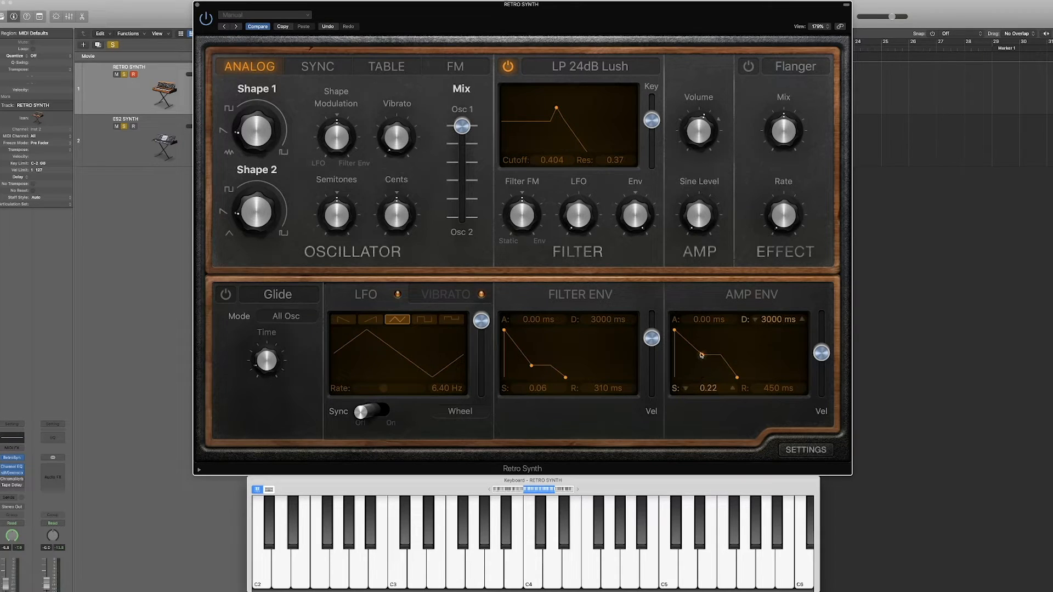
- Raise the amp envelope's sustain to 0.62 and set its decay to 2700 ms
{"action": "left_click_drag", "start_coordinate": [702, 356], "coordinate": [701, 343]}
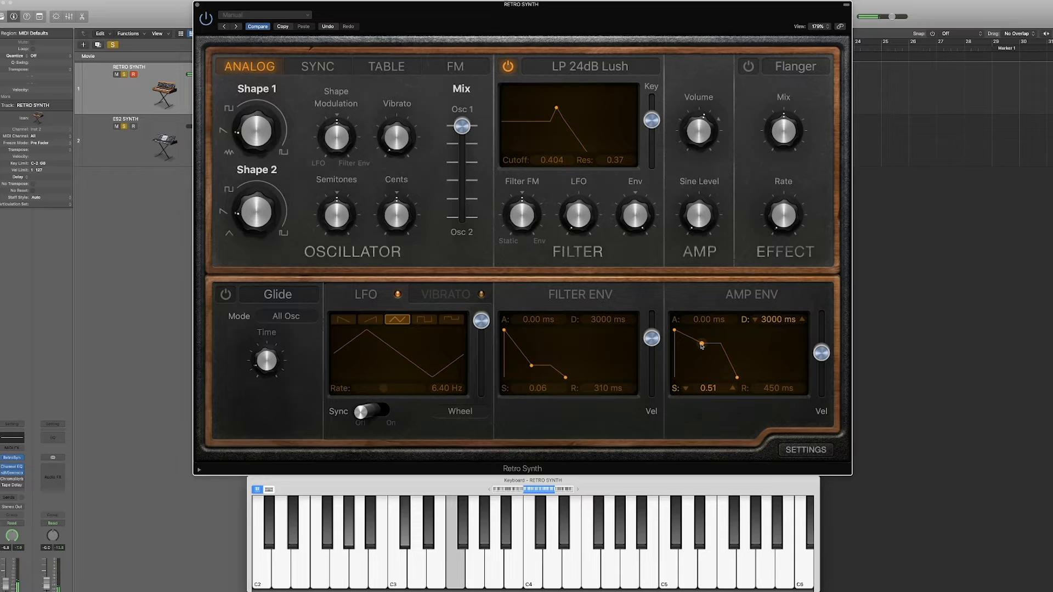
{"action": "left_click_drag", "start_coordinate": [702, 345], "coordinate": [700, 340]}
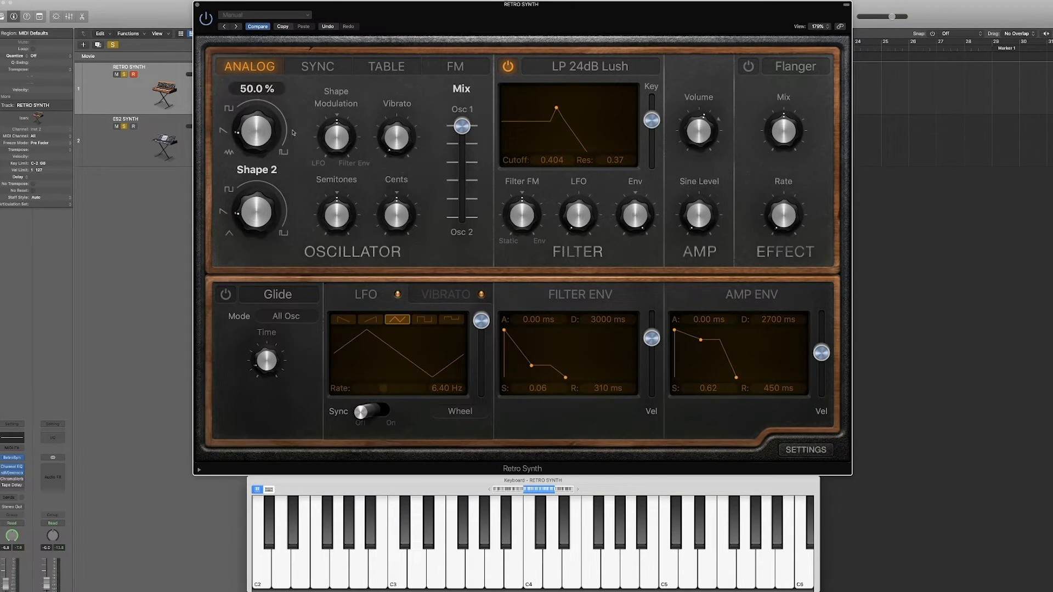
- Blend both oscillators equally, turn oscillator 2's shape toward the square wave, and detune it slightly in cents
{"action": "left_click_drag", "start_coordinate": [462, 133], "coordinate": [466, 175]}
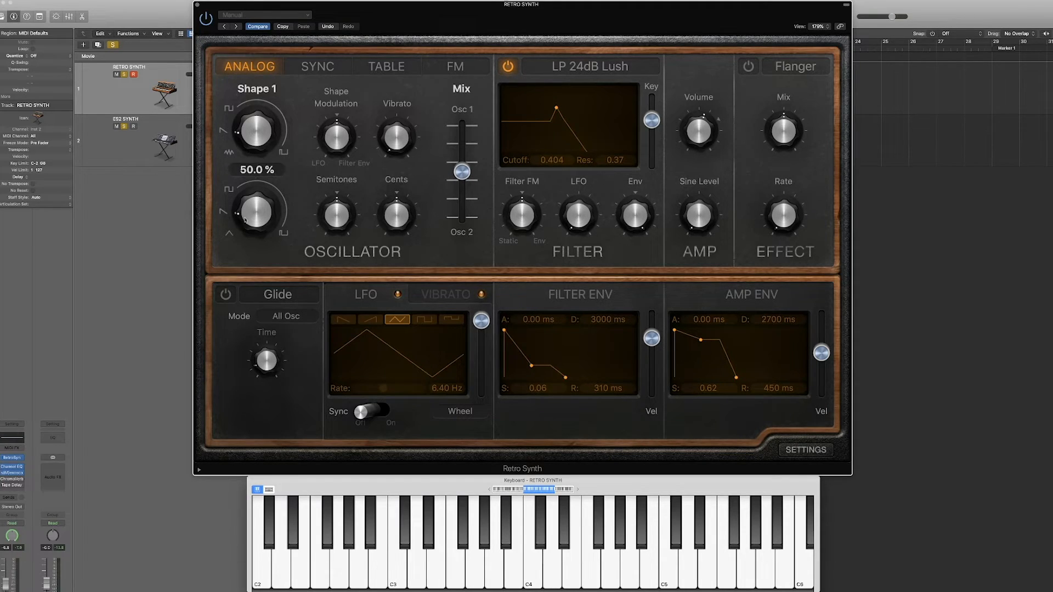
{"action": "left_click_drag", "start_coordinate": [246, 213], "coordinate": [246, 209]}
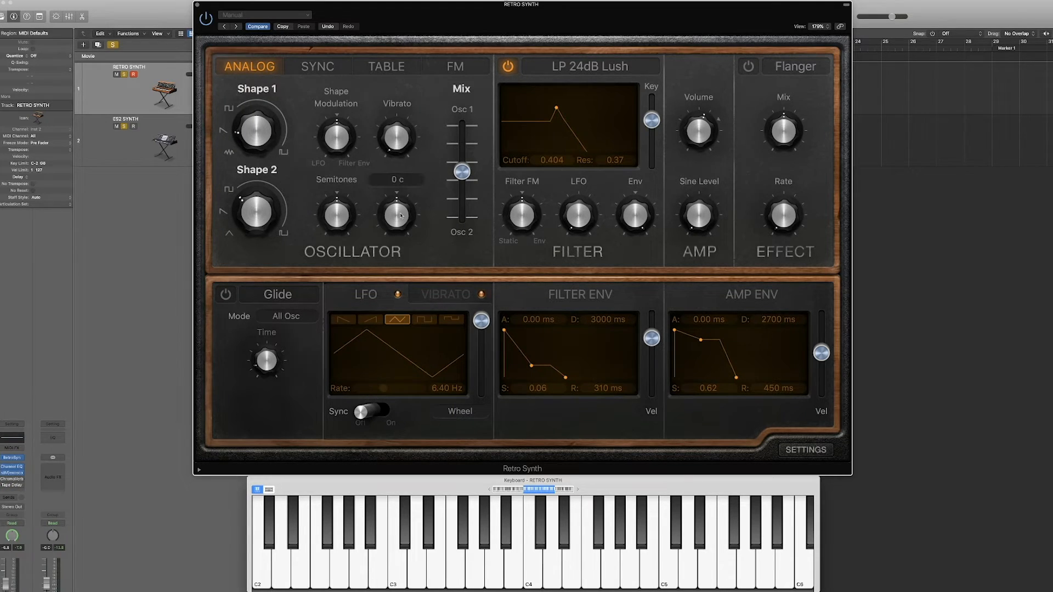
{"action": "left_click_drag", "start_coordinate": [400, 223], "coordinate": [400, 219]}
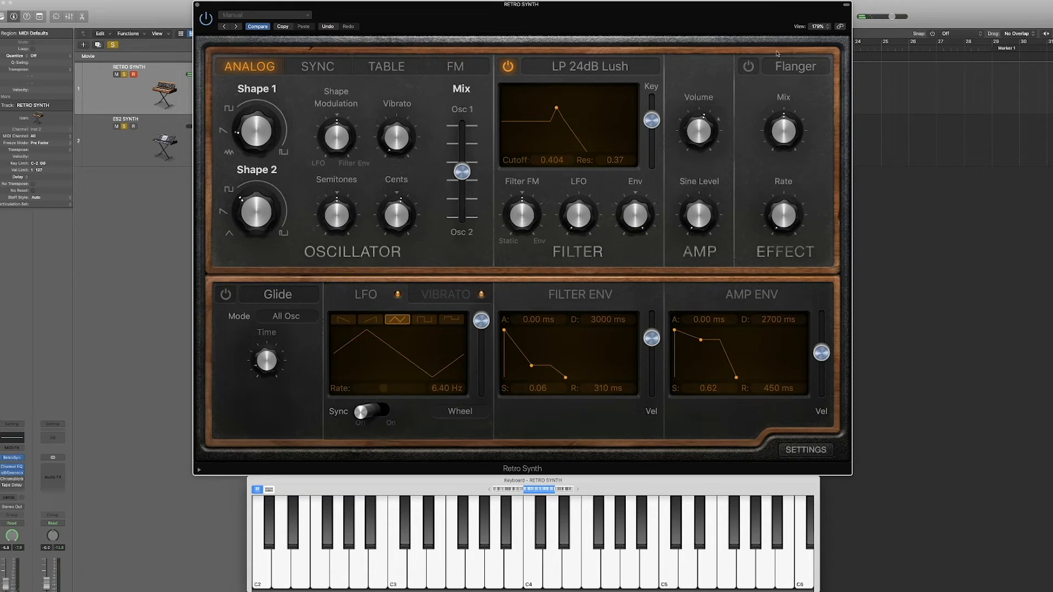
- Enable the effect section, change the effect from Flanger to Chorus, and adjust its mix and rate
{"action": "left_click", "coordinate": [750, 67]}
{"action": "left_click", "coordinate": [784, 67]}
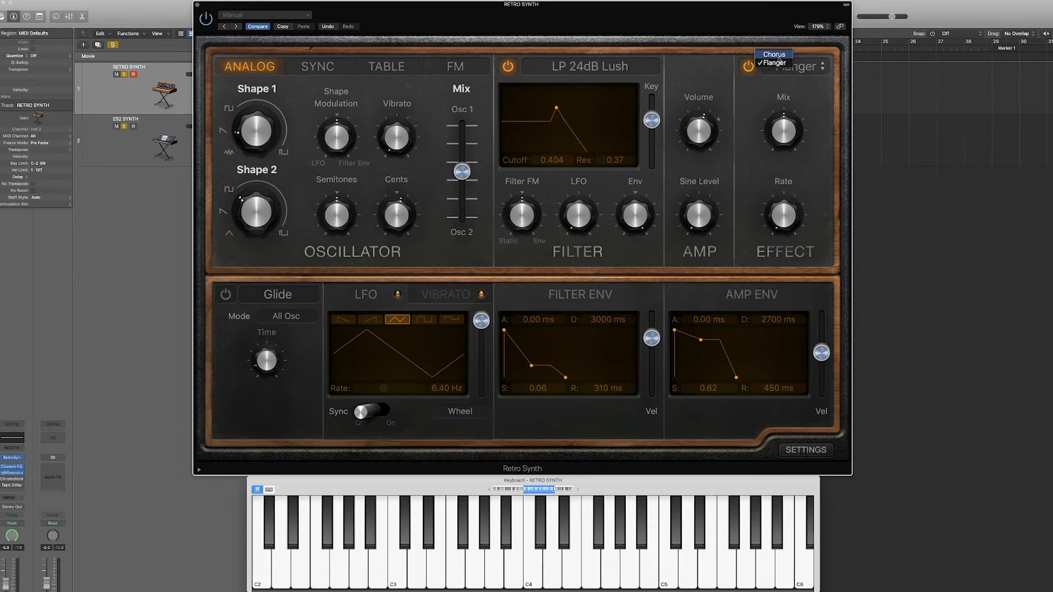
{"action": "left_click", "coordinate": [783, 58]}
{"action": "left_click_drag", "start_coordinate": [784, 131], "coordinate": [787, 147]}
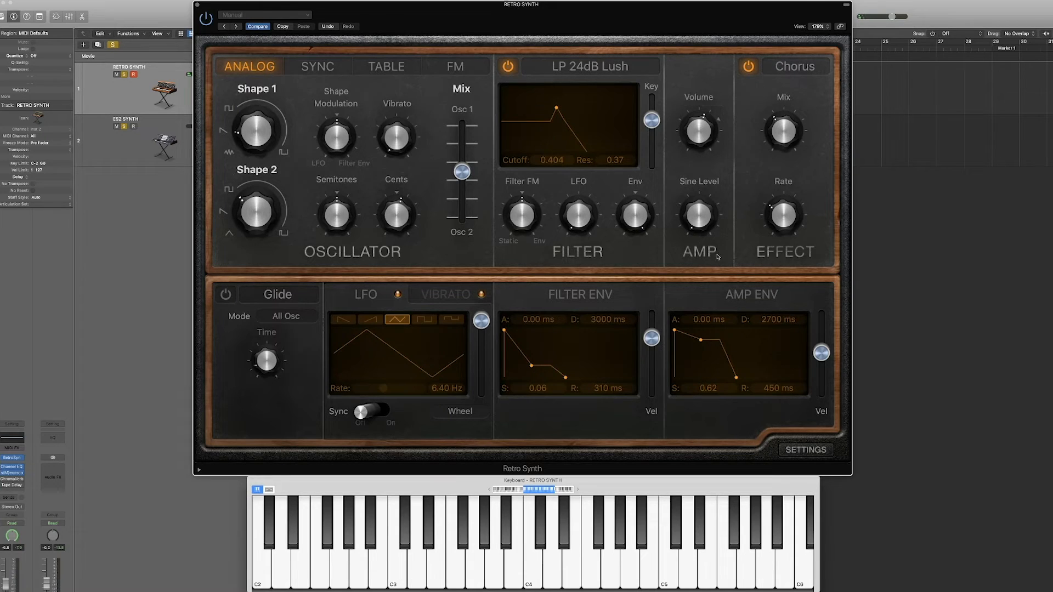
- Raise the amp section's sine level to 0.50
{"action": "mouse_move", "coordinate": [689, 194]}
{"action": "mouse_move", "coordinate": [696, 214]}
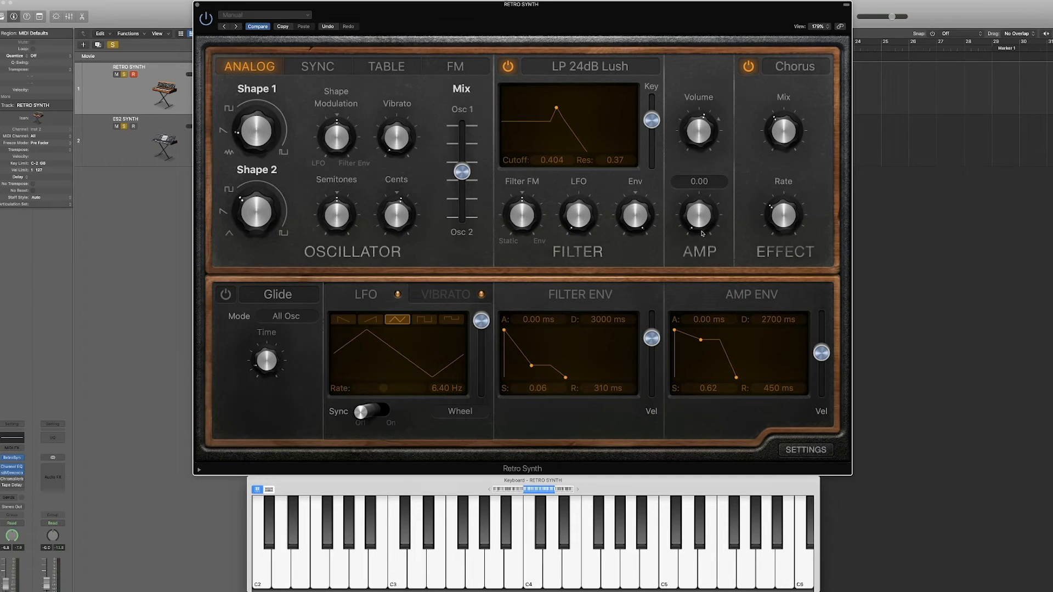
{"action": "left_click_drag", "start_coordinate": [703, 231], "coordinate": [702, 206]}
{"action": "mouse_move", "coordinate": [279, 106]}
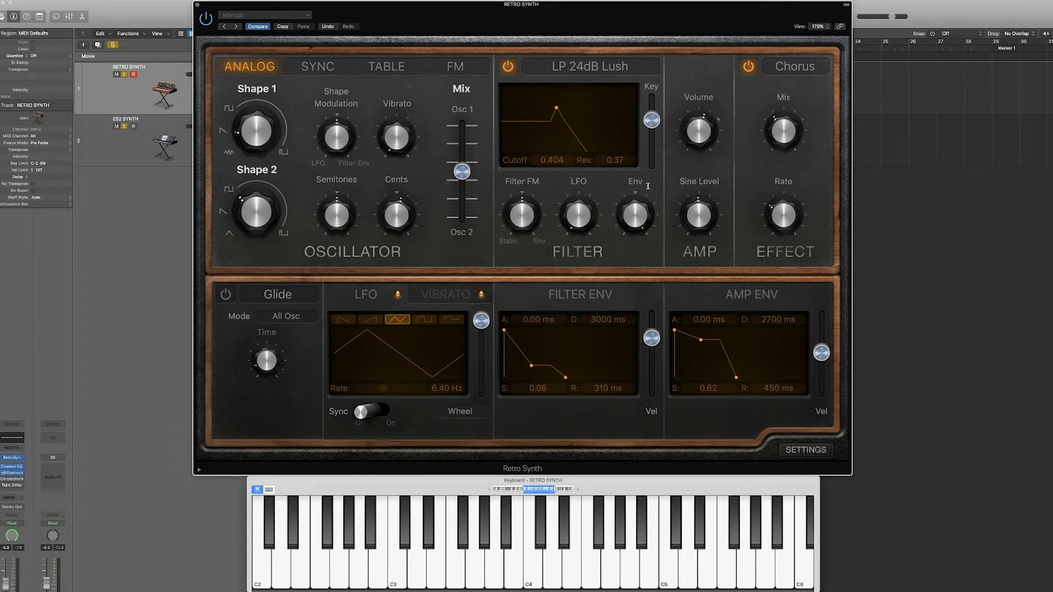
{"action": "mouse_move", "coordinate": [701, 220]}
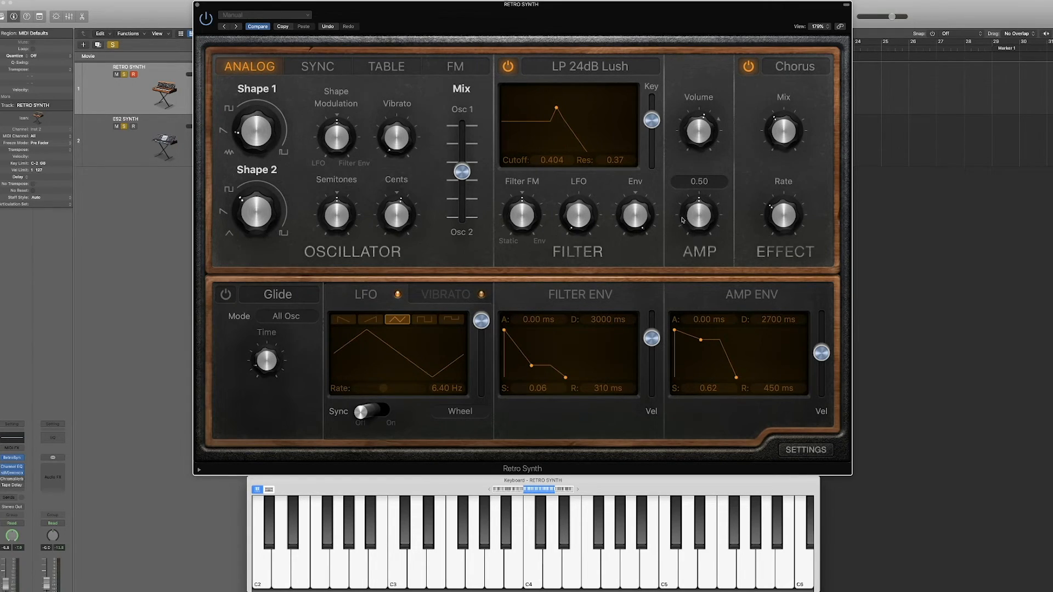
{"action": "mouse_move", "coordinate": [252, 147]}
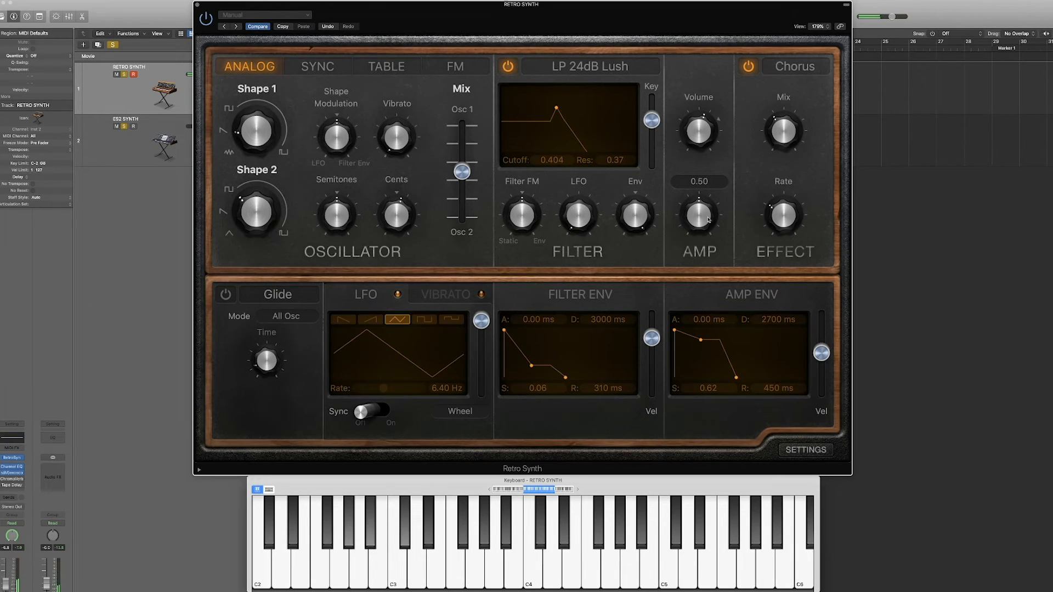
- Examine the ChromaVerb and Tape Delay settings on the synth's channel strip, closing each plug-in window after viewing it
{"action": "left_click", "coordinate": [4, 479]}
{"action": "left_click", "coordinate": [13, 480]}
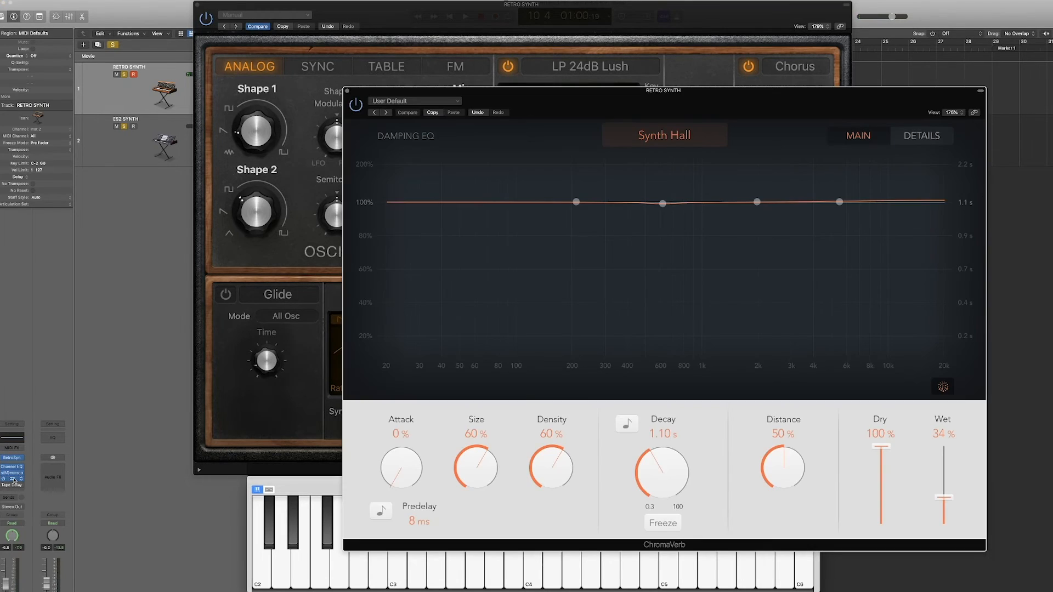
{"action": "left_click", "coordinate": [348, 92]}
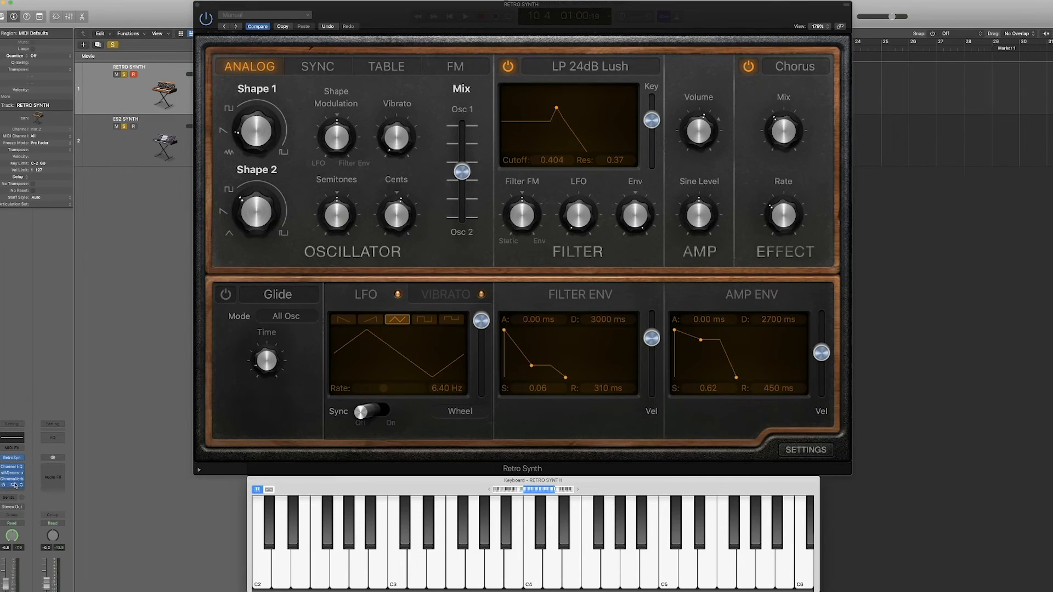
{"action": "left_click", "coordinate": [16, 485]}
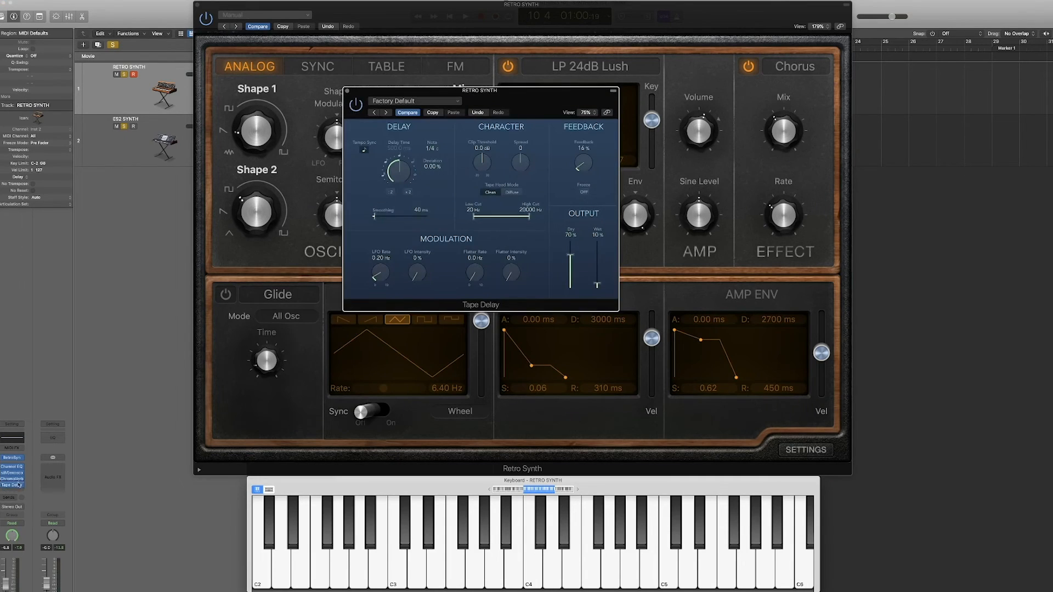
{"action": "left_click", "coordinate": [346, 92]}
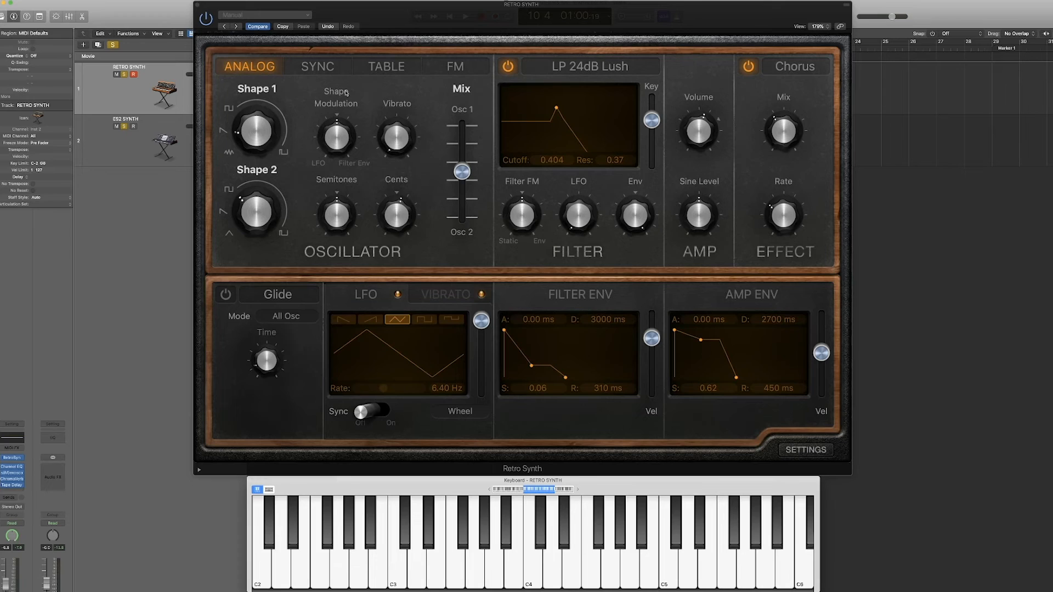